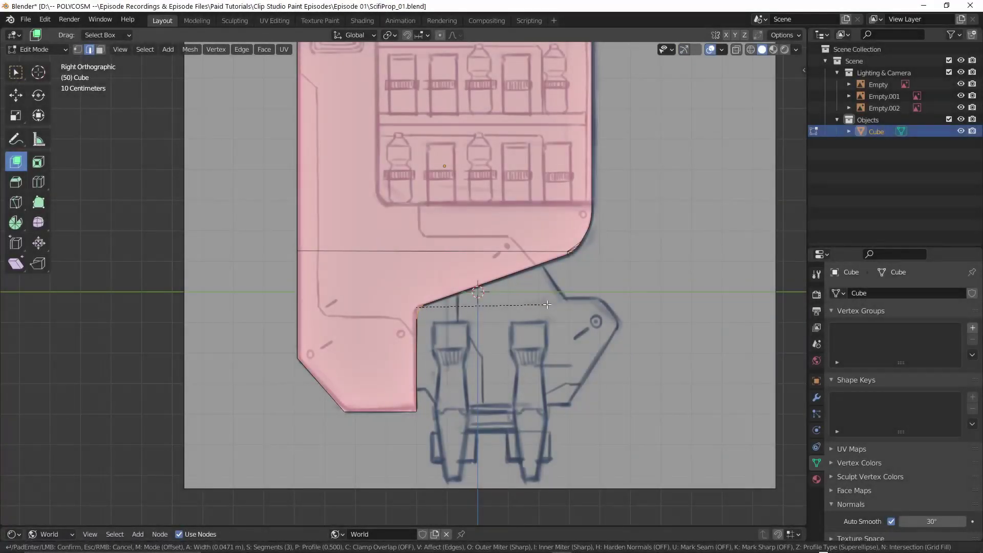
# Bevel the corners of the base outline
pyautogui.click(546, 305)
pyautogui.moveTo(354, 419); pyautogui.dragTo(504, 289, button='middle')
pyautogui.hotkey('ctrl', 'b')
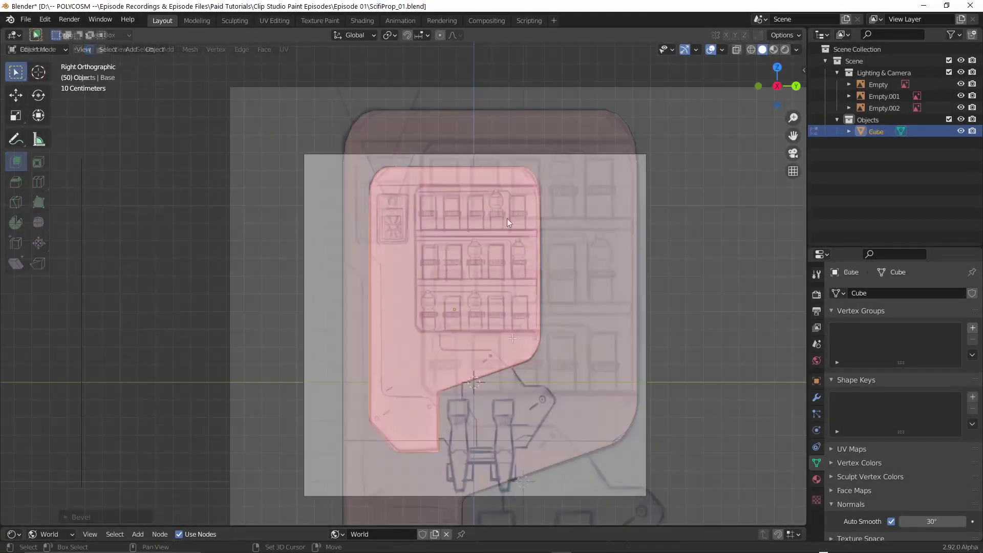
# Add a cube, scale it down and move it into the leg area
pyautogui.hotkey('shift', 'a')
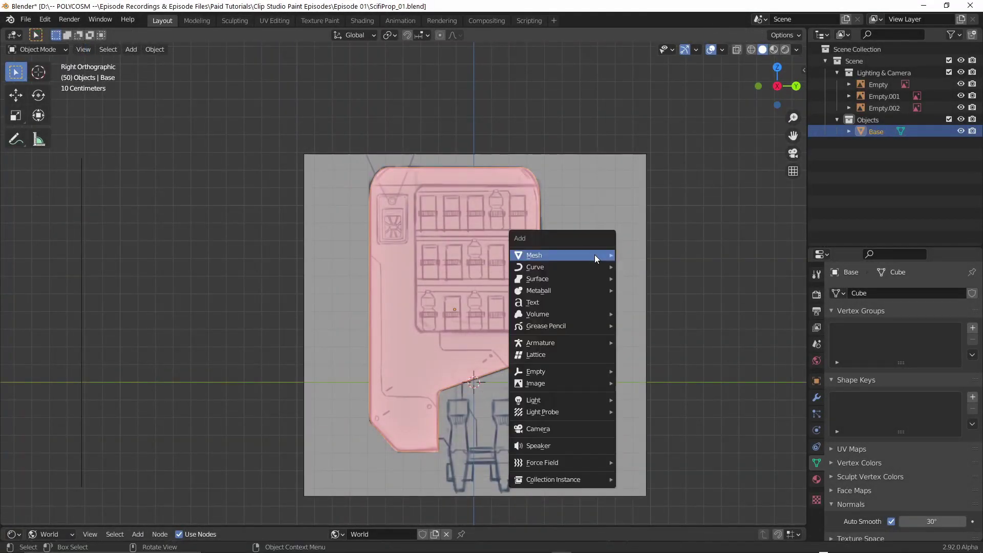
pyautogui.click(650, 267)
pyautogui.press('s')
pyautogui.click(544, 357)
pyautogui.press('g')
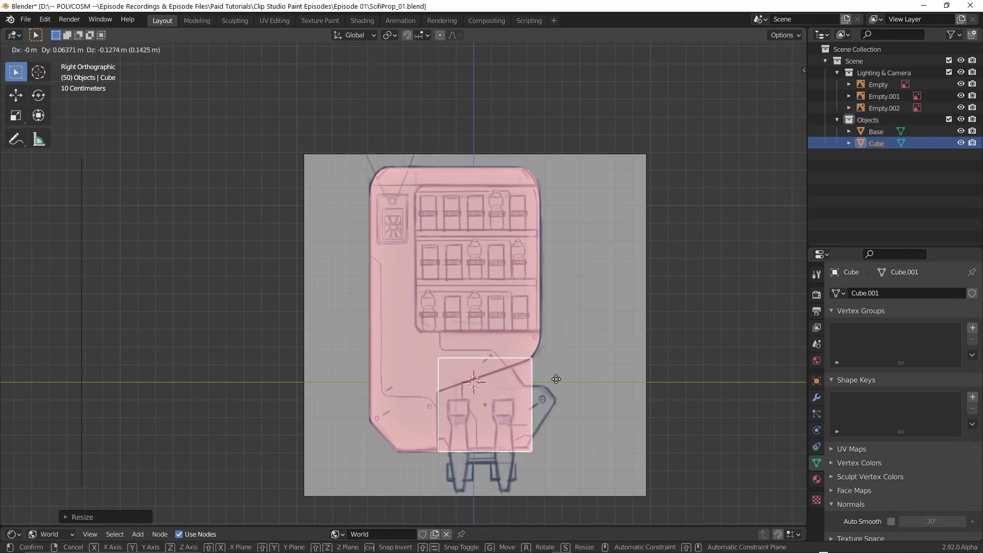
pyautogui.click(567, 322)
# Add a horizontal loop cut across the leg housing cube
pyautogui.press('Tab')
pyautogui.click(38, 181)
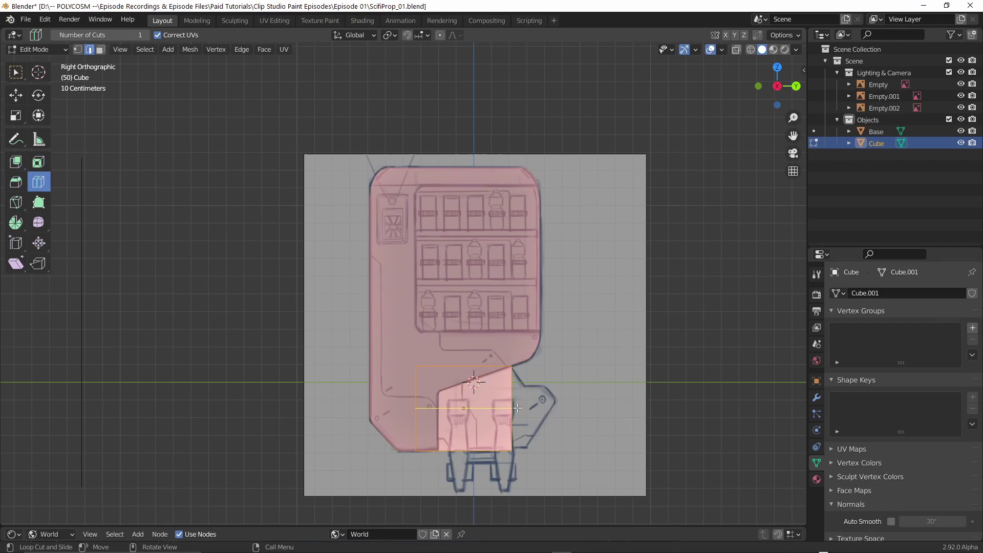
pyautogui.moveTo(511, 409); pyautogui.dragTo(535, 377)
pyautogui.press('Tab')
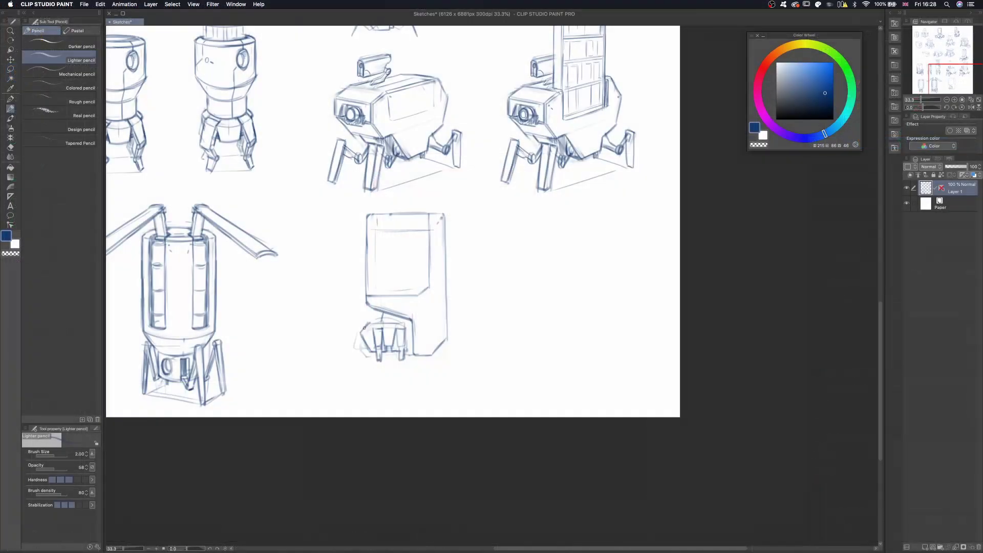
# Sketch the leg housing outline, then paint a weight gradient down the main body in front view
pyautogui.moveTo(365, 328)
pyautogui.mouseDown()
pyautogui.moveTo(361, 353)
pyautogui.moveTo(371, 352)
pyautogui.moveTo(377, 319)
pyautogui.moveTo(405, 350)
pyautogui.mouseUp()
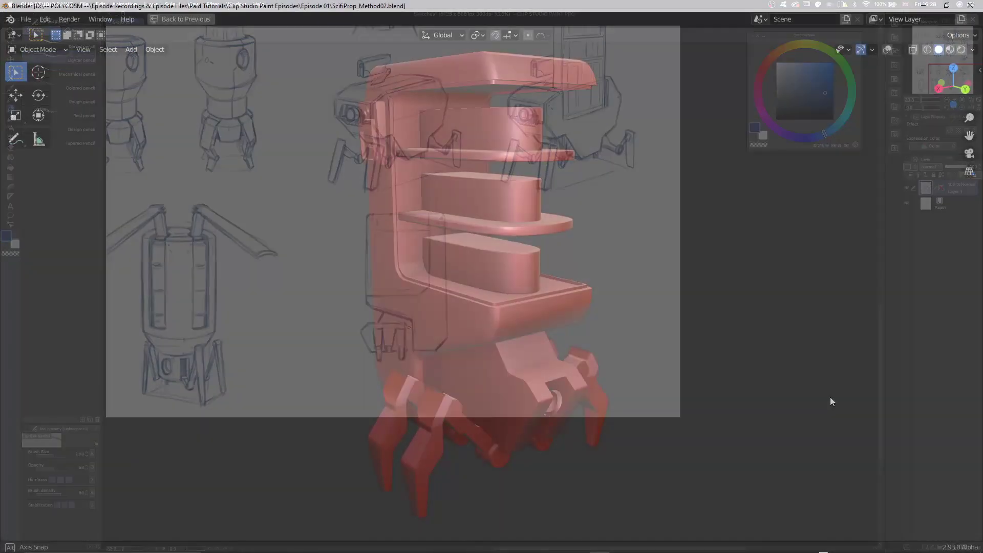
pyautogui.moveTo(831, 397); pyautogui.dragTo(757, 401, button='middle')
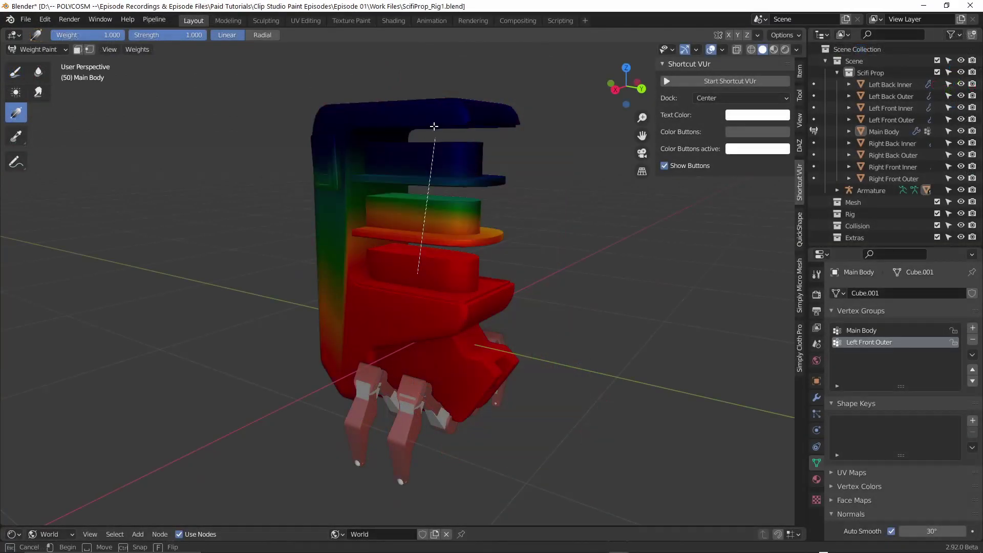
pyautogui.moveTo(432, 143)
pyautogui.mouseDown()
pyautogui.moveTo(408, 164)
pyautogui.moveTo(419, 21)
pyautogui.mouseUp()
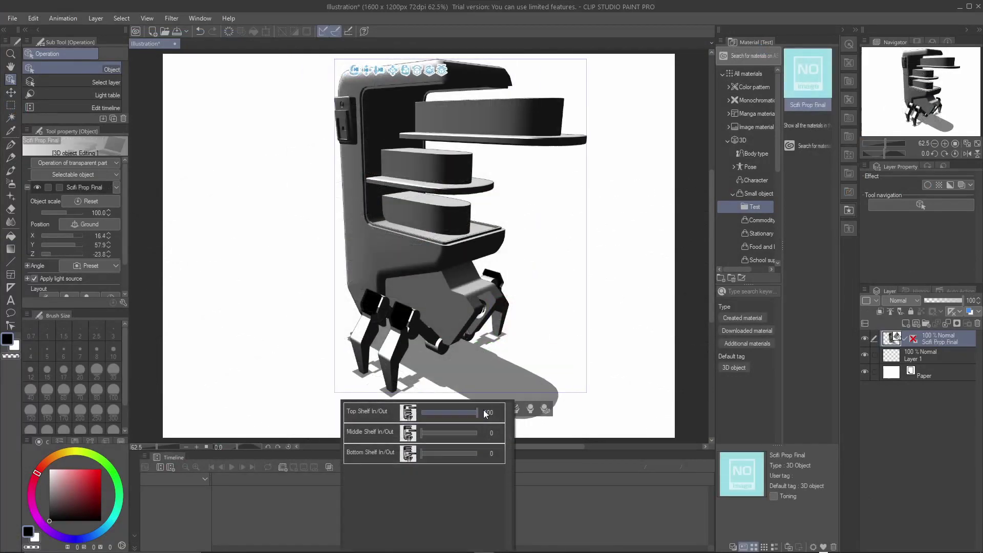
# Drag the Top Shelf In/Out slider down toward 0
pyautogui.moveTo(456, 413); pyautogui.dragTo(435, 435)
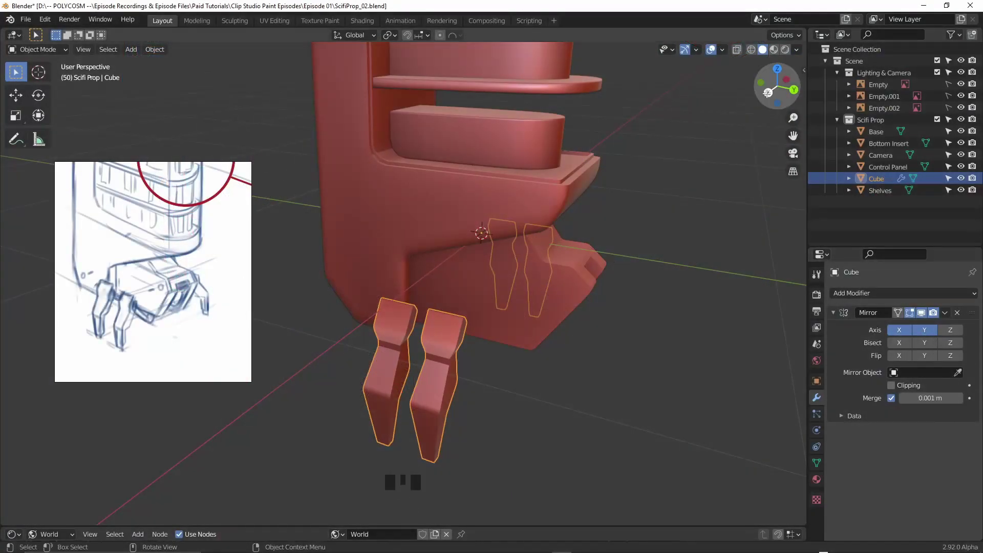
# Reposition the legs in a straight side view and leave Edit Mode
pyautogui.keyDown('alt'); pyautogui.moveTo(609, 277); pyautogui.dragTo(517, 284, button='middle'); pyautogui.keyUp('alt')
pyautogui.press('g')
pyautogui.click(630, 274)
pyautogui.press('Tab')
pyautogui.scroll(2, 539, 282)
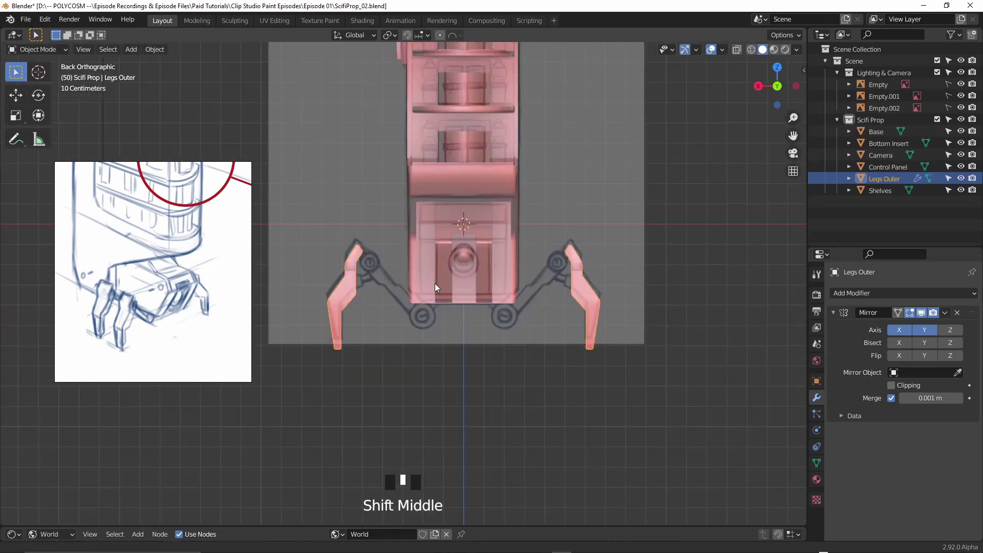
# Size the upper joint cylinder, then place a smaller duplicate on the lower joint
pyautogui.press('s')
pyautogui.click(525, 204)
pyautogui.hotkey('shift', 'd')
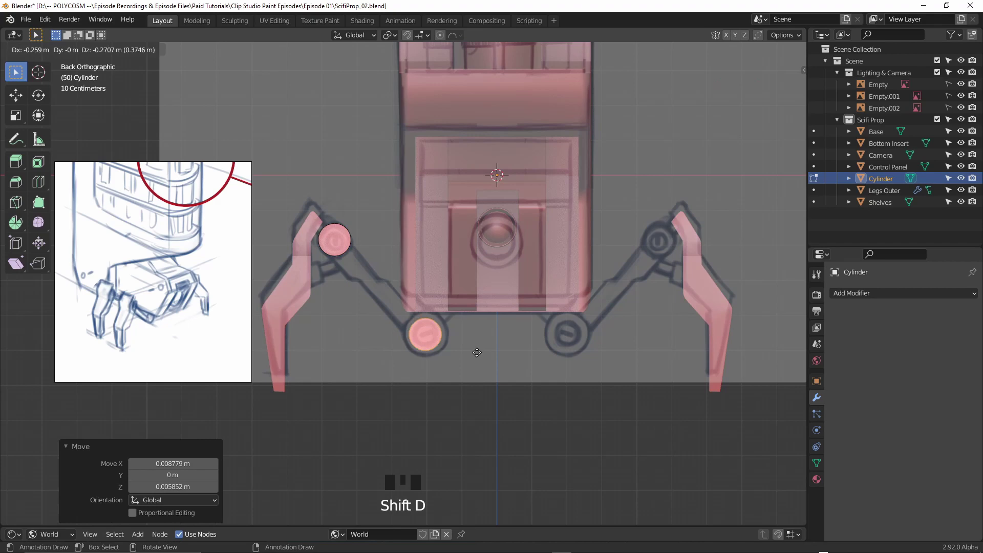
pyautogui.click(476, 347)
pyautogui.press('s')
pyautogui.click(506, 352)
pyautogui.click(854, 293)
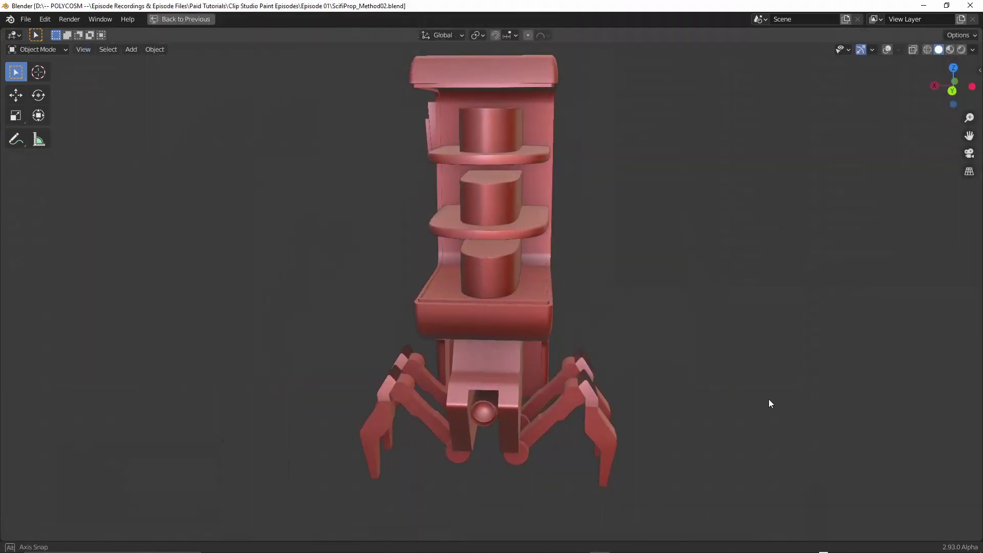
pyautogui.moveTo(769, 398); pyautogui.dragTo(851, 397, button='middle')
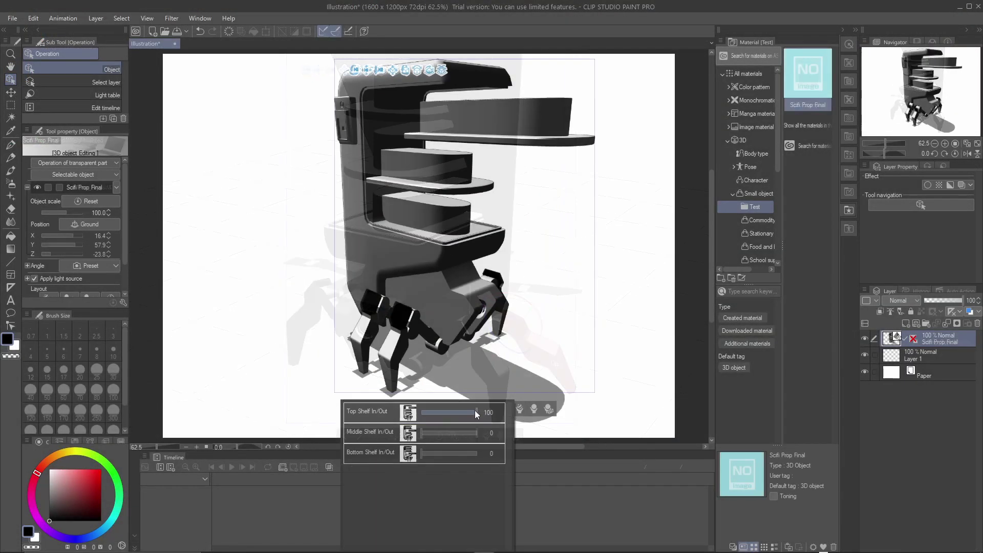
# Pull the top shelf partly out and rotate the Right Back Inner leg bone into a new pose
pyautogui.moveTo(475, 410); pyautogui.dragTo(434, 435)
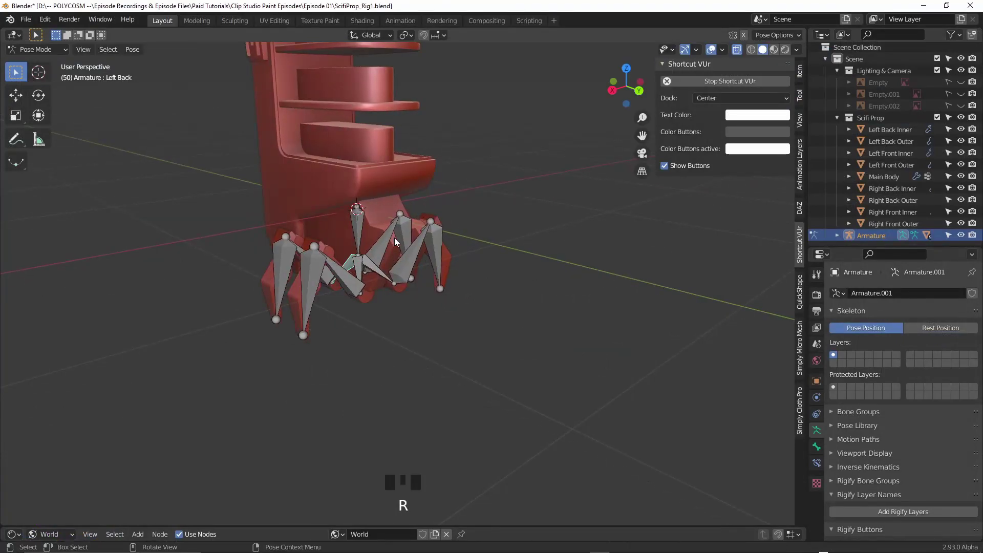
pyautogui.click(367, 269)
pyautogui.moveTo(394, 238); pyautogui.dragTo(480, 246, button='middle')
pyautogui.press('r')
pyautogui.click(396, 257)
# Slide Shelf Top outward along the blue axis, set Movability to 40, and test the slide
pyautogui.press('r')
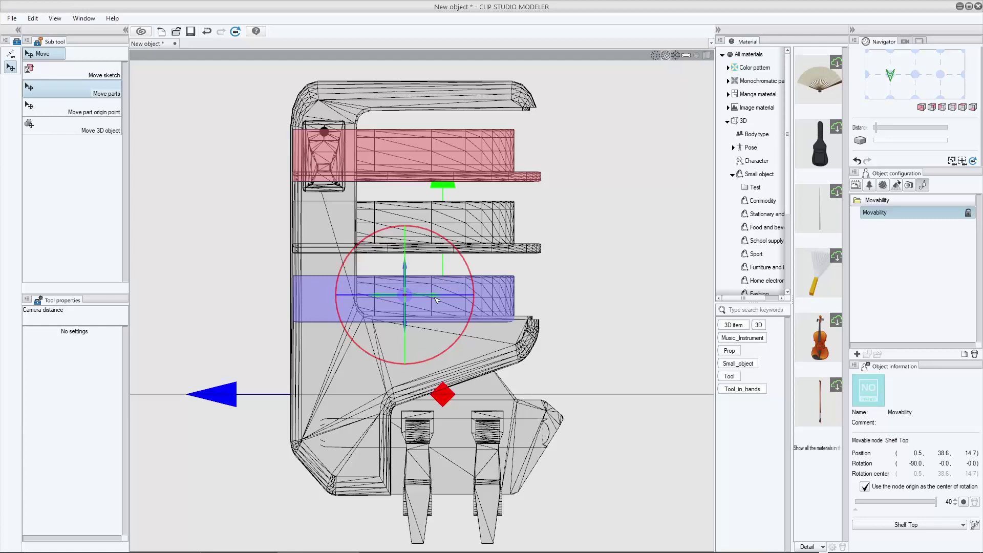
pyautogui.moveTo(436, 295); pyautogui.dragTo(579, 283)
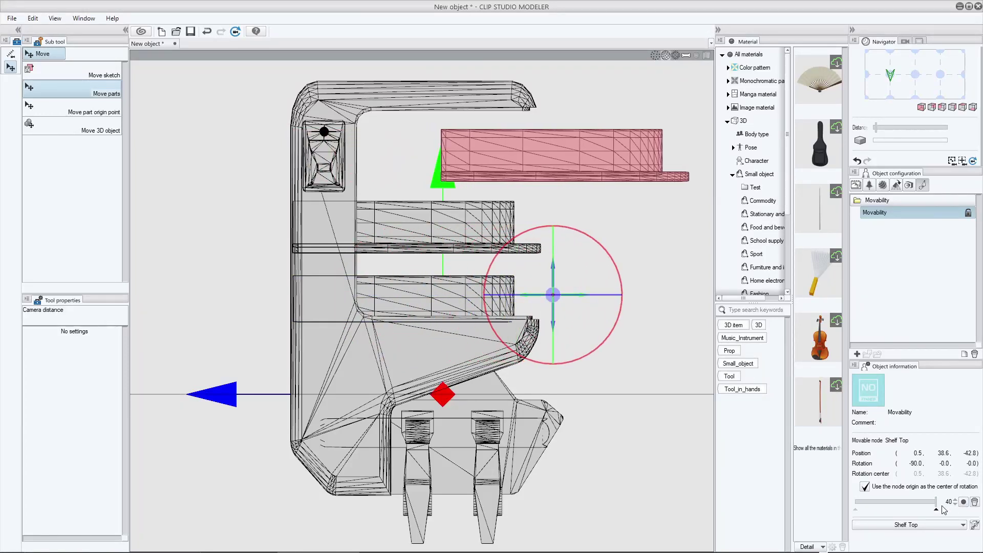
pyautogui.moveTo(942, 507); pyautogui.dragTo(961, 486)
pyautogui.moveTo(484, 410)
pyautogui.mouseDown()
pyautogui.moveTo(435, 411)
pyautogui.moveTo(460, 432)
pyautogui.moveTo(434, 435)
pyautogui.mouseUp()
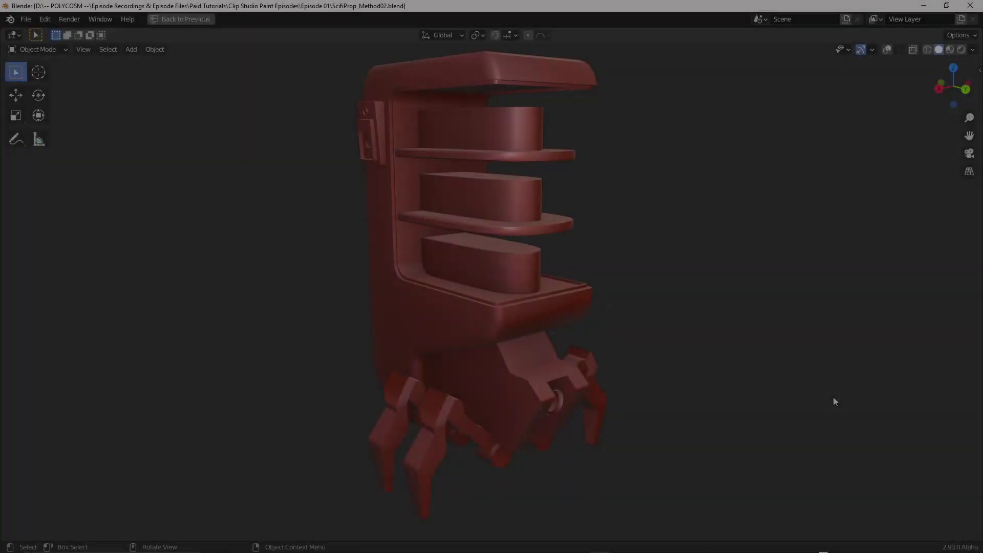
pyautogui.moveTo(833, 397)
pyautogui.mouseDown(button='middle')
pyautogui.moveTo(756, 400)
pyautogui.moveTo(833, 402)
pyautogui.mouseUp(button='middle')
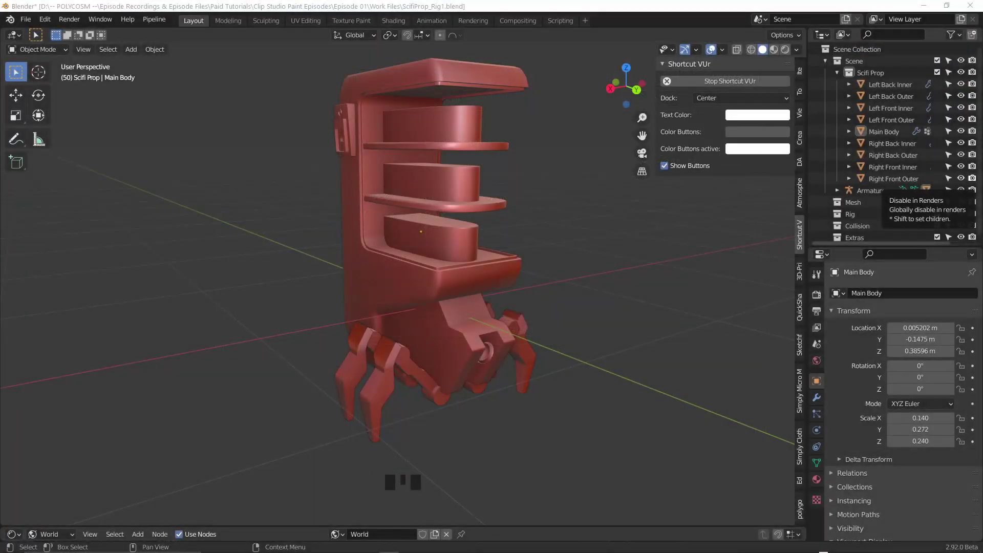
pyautogui.moveTo(582, 249); pyautogui.dragTo(484, 254, button='middle')
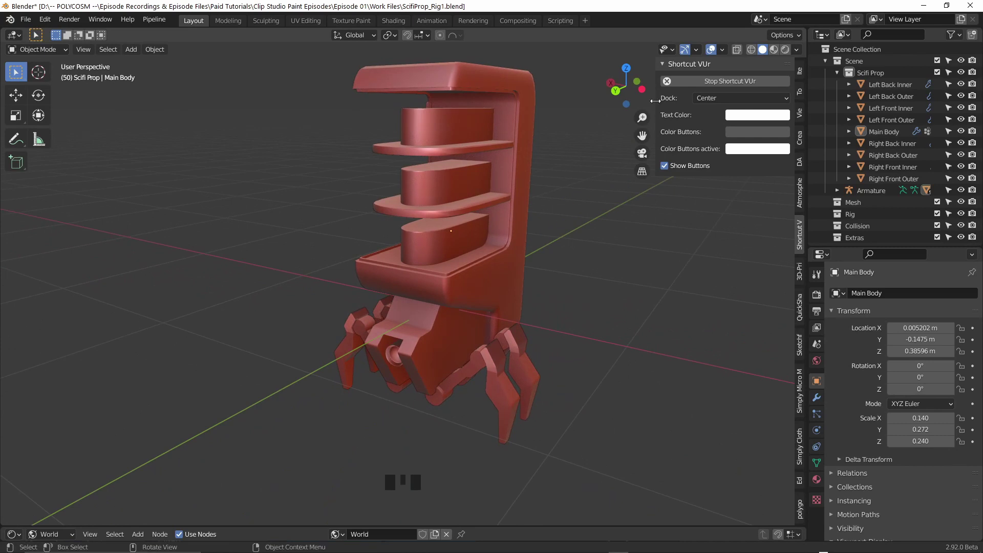
# Turn on the Face Orientation overlay and inspect face directions around the front legs
pyautogui.click(721, 49)
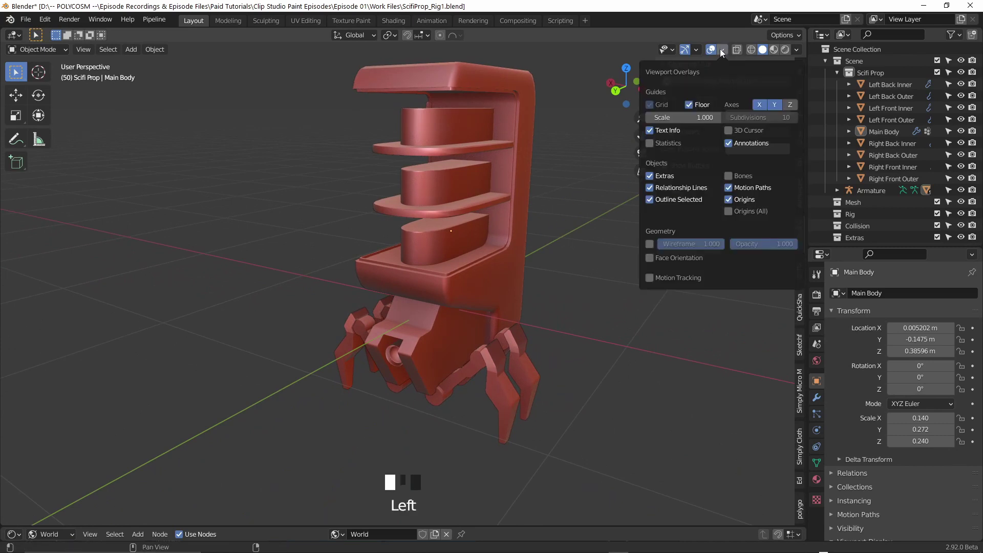
pyautogui.click(663, 258)
pyautogui.moveTo(511, 324); pyautogui.dragTo(594, 314, button='middle')
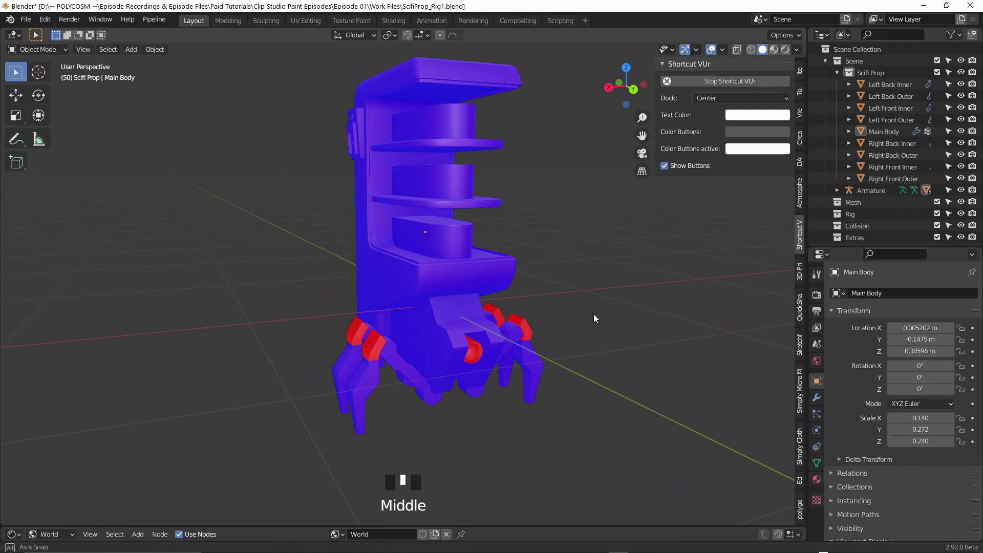
pyautogui.scroll(3, 573, 331)
pyautogui.keyDown('shift'); pyautogui.moveTo(566, 347); pyautogui.dragTo(522, 349, button='middle'); pyautogui.keyUp('shift')
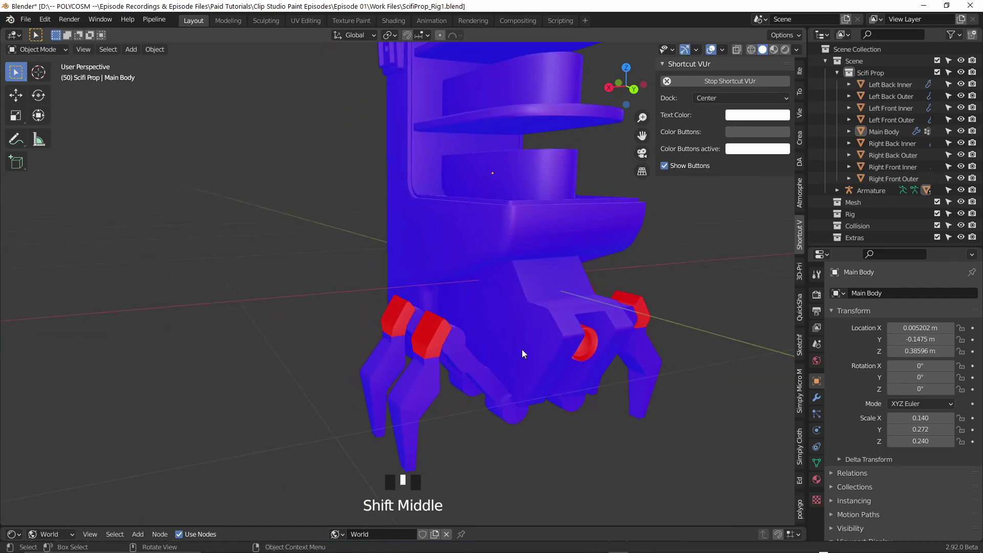
# Recalculate the Left Front Outer leg's normals to point outward
pyautogui.click(432, 333)
pyautogui.press('Tab')
pyautogui.press('a')
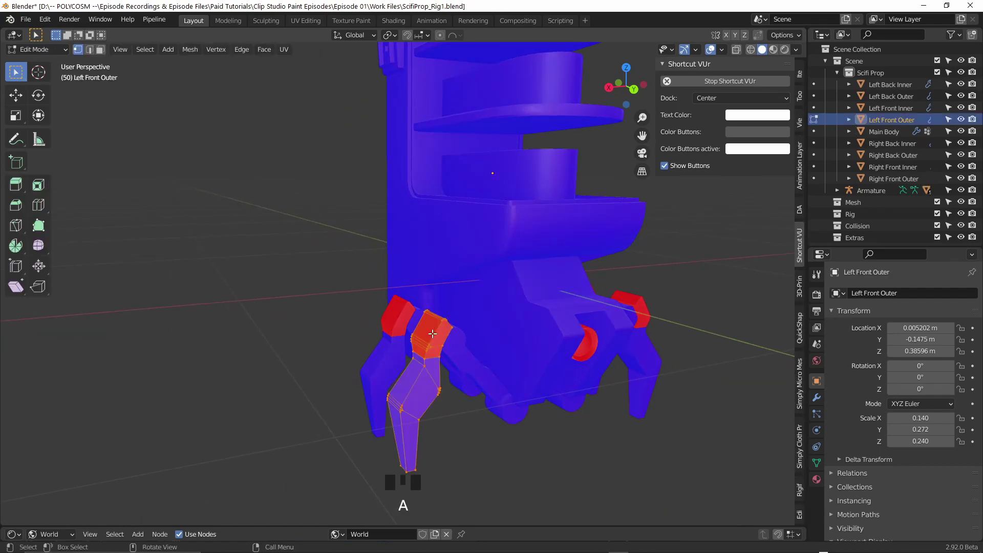
pyautogui.click(199, 55)
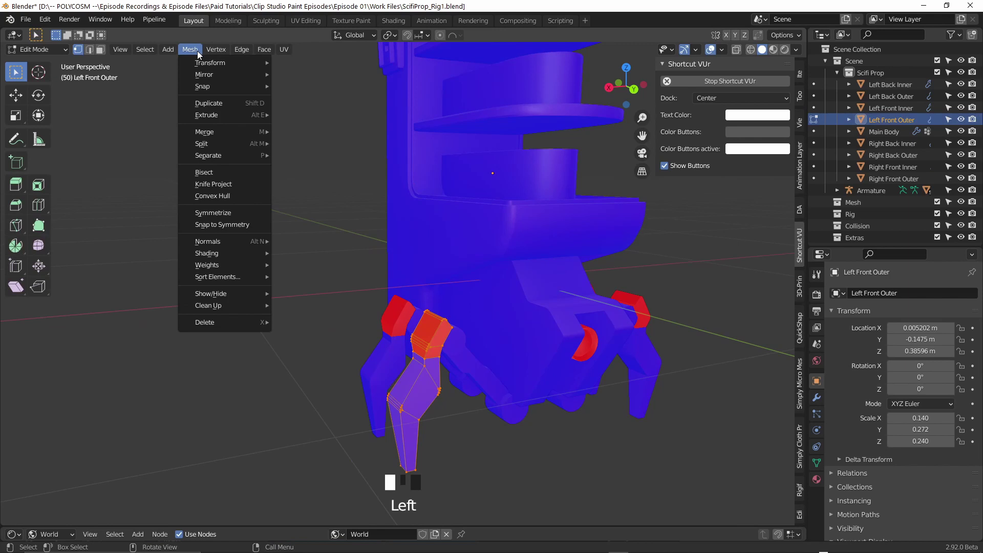
pyautogui.moveTo(246, 239)
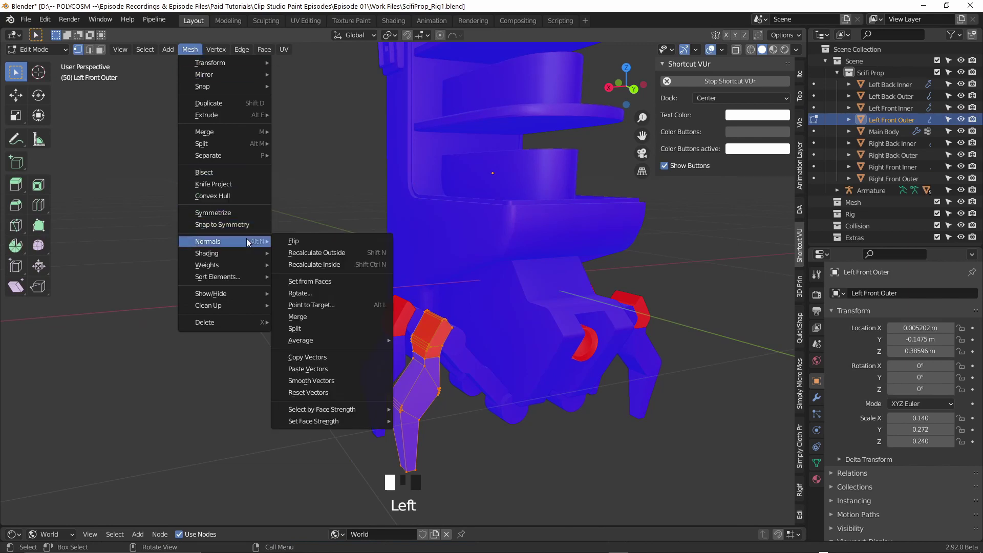
pyautogui.click(301, 253)
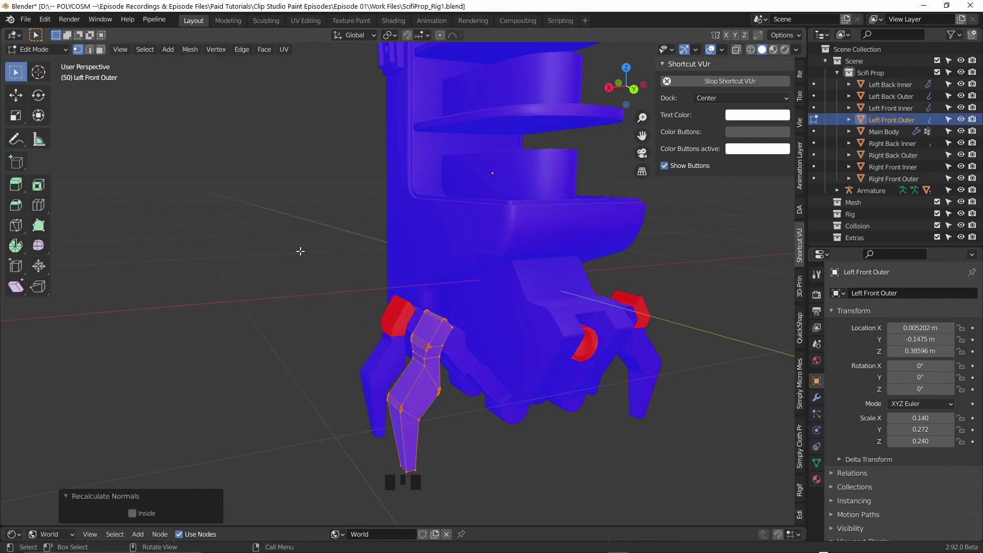
pyautogui.press('Tab')
# Recalculate the Left Back Outer leg's normals to point outward
pyautogui.click(397, 321)
pyautogui.press('Tab')
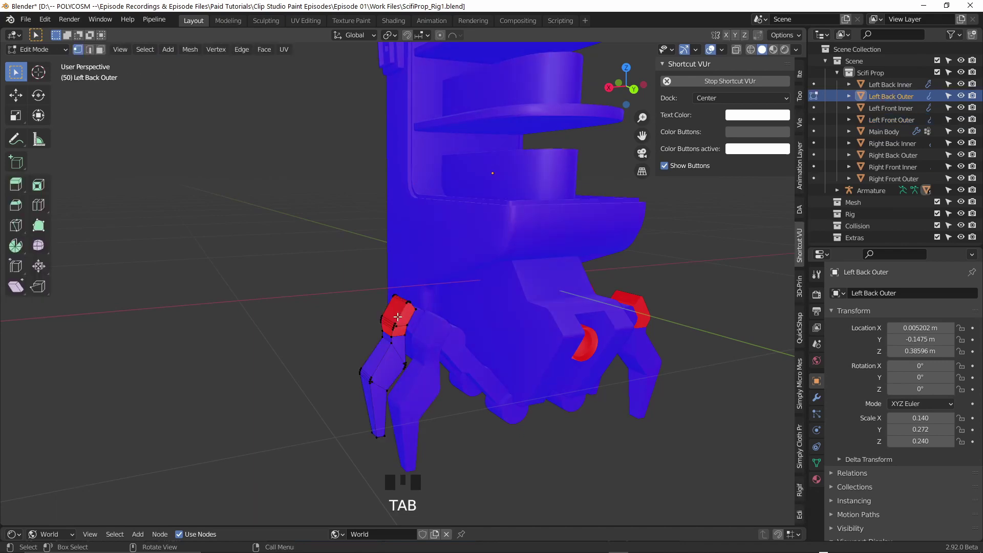
pyautogui.press('a')
pyautogui.click(189, 49)
pyautogui.moveTo(228, 242)
pyautogui.click(316, 252)
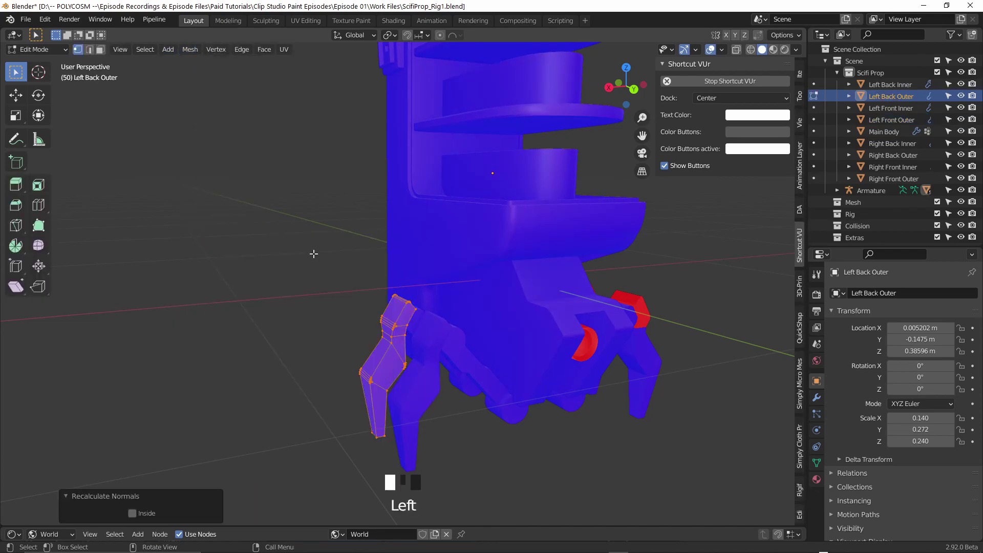
pyautogui.press('Tab')
# Recalculate the Main Body's normals outward with Shift+N
pyautogui.click(583, 327)
pyautogui.press('Tab')
pyautogui.press('a')
pyautogui.hotkey('shift', 'n')
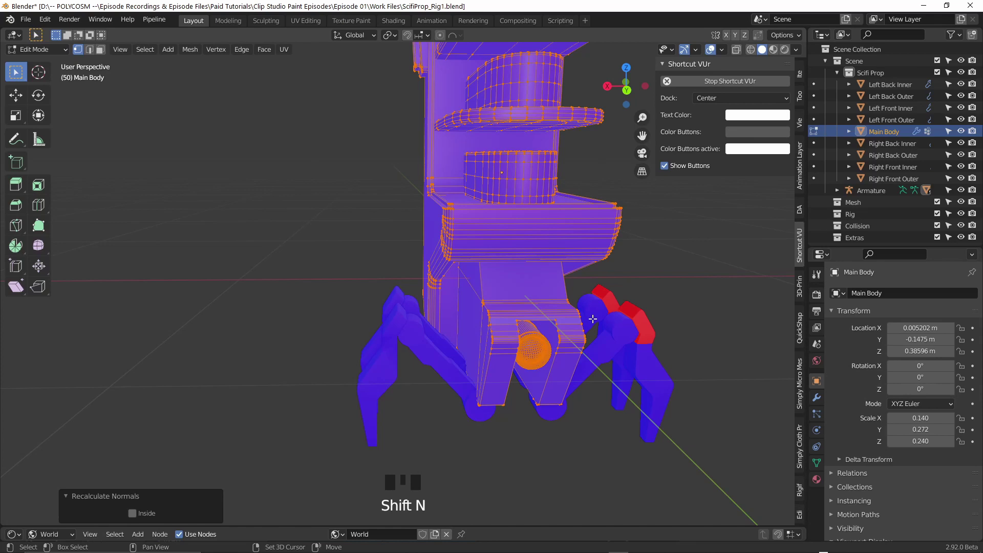
pyautogui.press('Tab')
# Select the Right Front Outer leg piece and enter its Edit Mode
pyautogui.click(636, 302)
pyautogui.moveTo(636, 302); pyautogui.dragTo(613, 327, button='middle')
pyautogui.press('Tab')
# Add a Single Bone armature and flip it 180°
pyautogui.press('a')
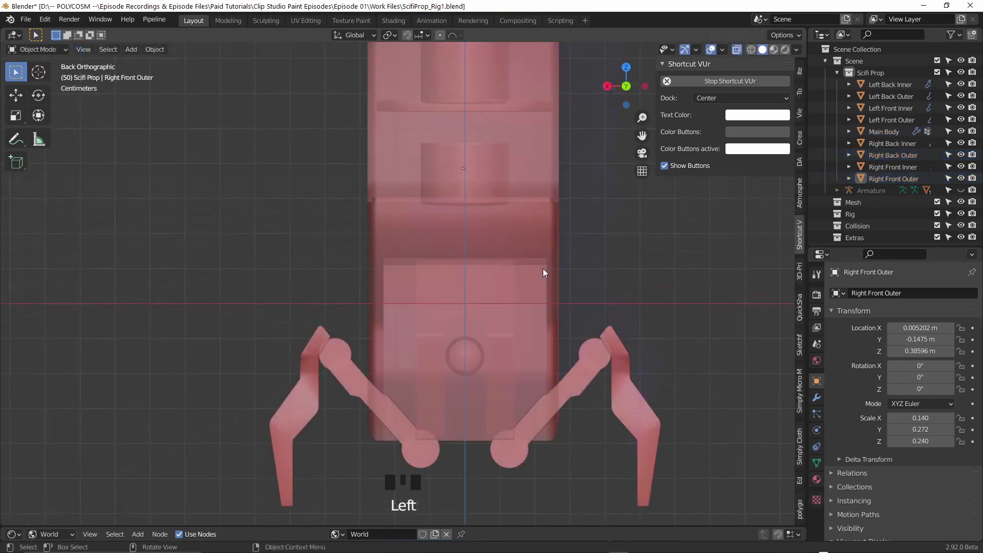
pyautogui.hotkey('shift', 'a')
pyautogui.moveTo(542, 269)
pyautogui.click(603, 267)
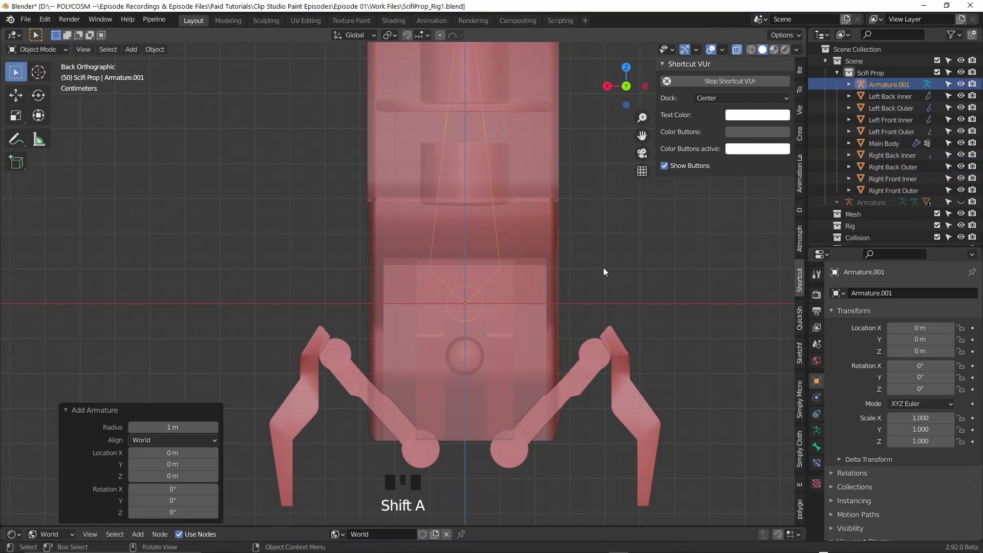
pyautogui.press('r')
pyautogui.click(369, 410)
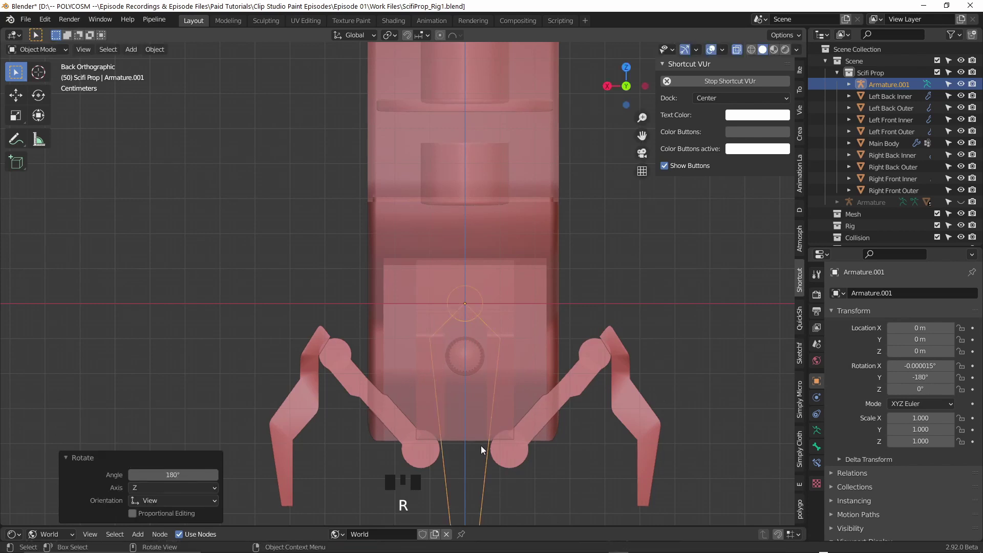
# Scale the armature to 0.389 and rotate the rig around its vertical axis
pyautogui.press('s')
pyautogui.click(527, 371)
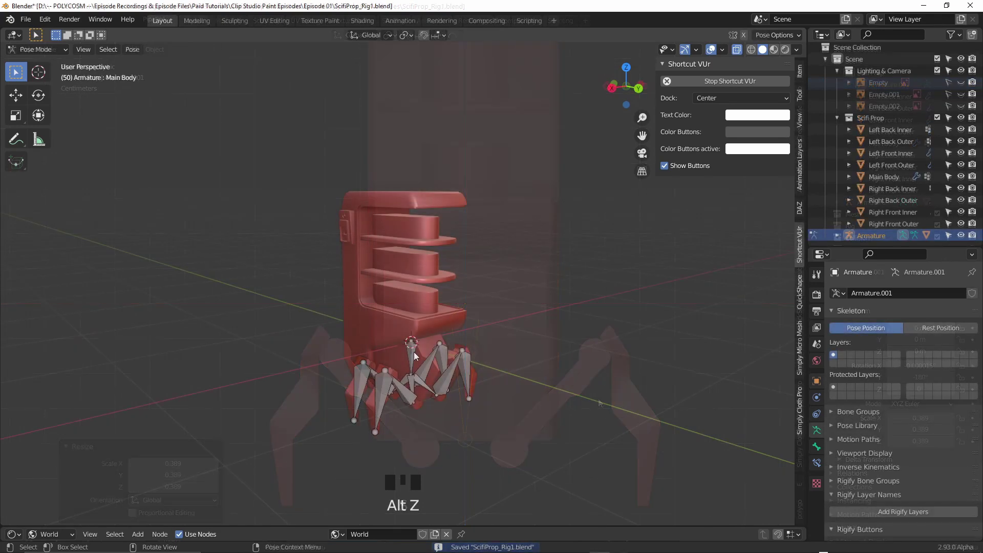
pyautogui.press('r')
pyautogui.click(565, 340)
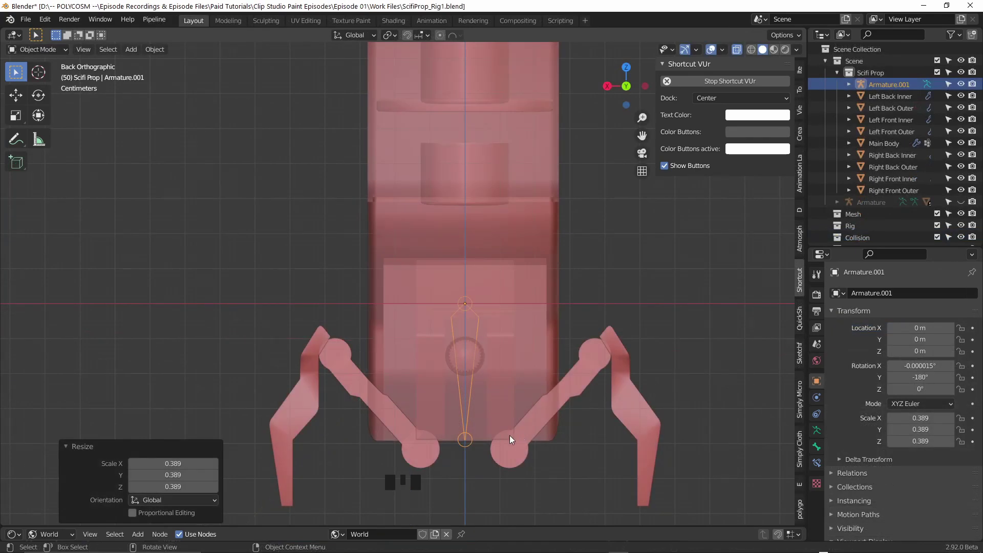
# Extrude bones from the central bone out to the right leg's upper joint and tip
pyautogui.press('Tab')
pyautogui.click(466, 440)
pyautogui.press('e')
pyautogui.click(508, 447)
pyautogui.press('e')
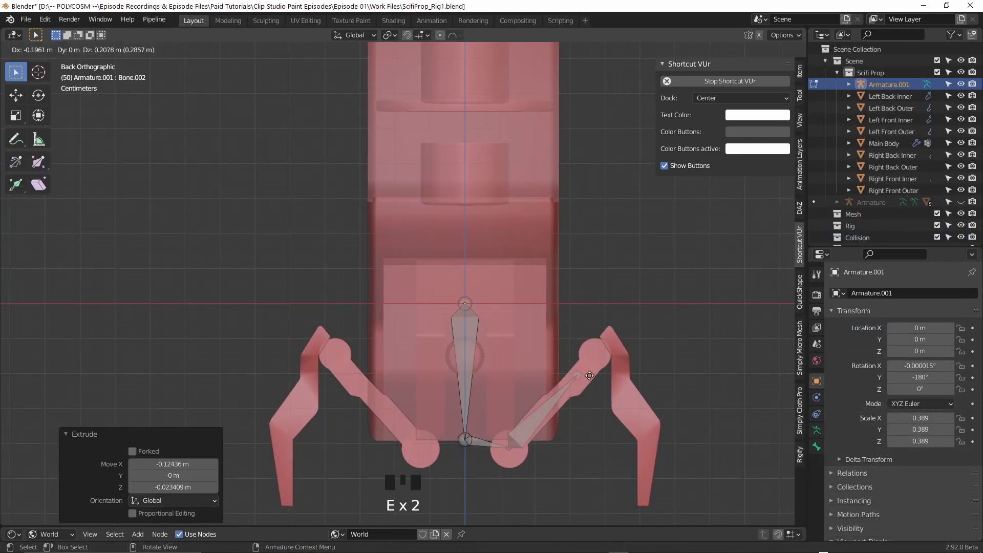
pyautogui.click(618, 344)
pyautogui.press('e')
pyautogui.click(654, 504)
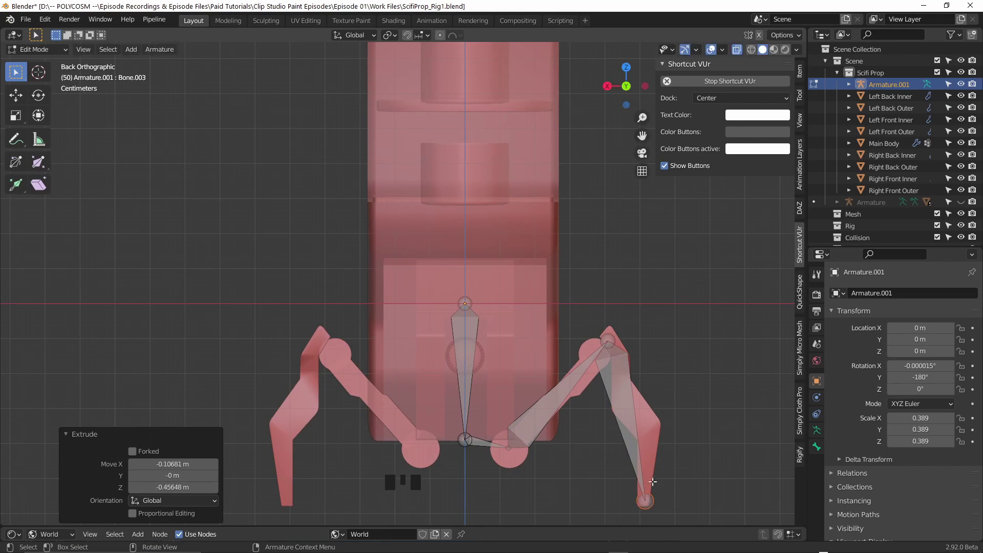
# Extrude bones from the centre joint to the left leg joint and tip, then undo them
pyautogui.click(464, 440)
pyautogui.press('e')
pyautogui.press('e')
pyautogui.click(321, 340)
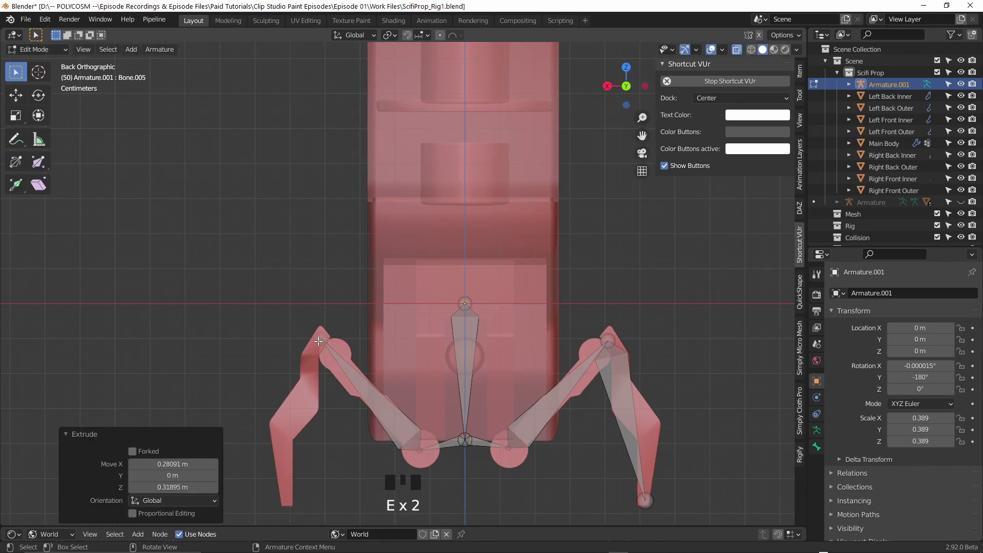
# From the back view, extrude bones from Bone.006 down the left legs to the tips
pyautogui.press('e')
pyautogui.click(285, 500)
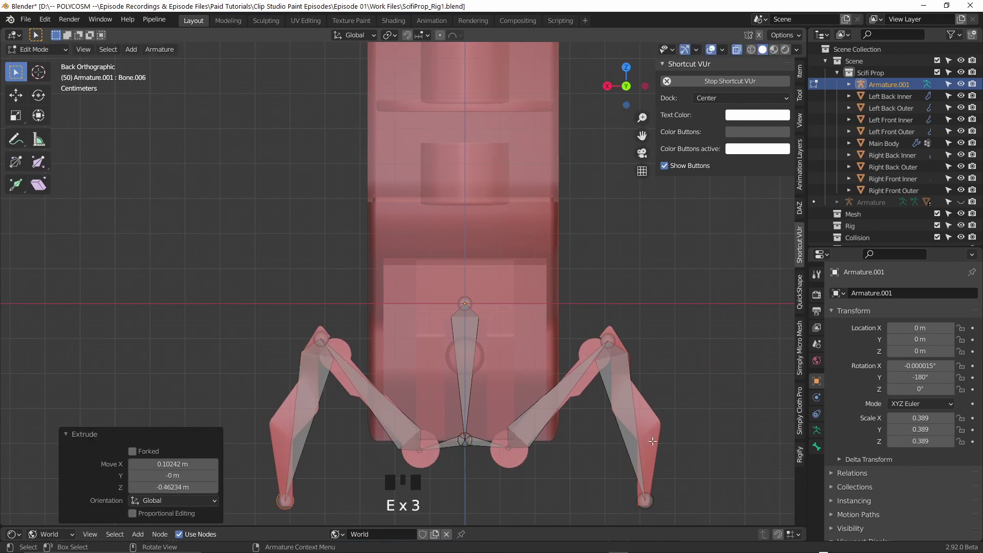
pyautogui.hotkey('ctrl', 'z')
pyautogui.hotkey('ctrl', 'z')
pyautogui.hotkey('ctrl', 'z')
# Move the selected bone and Bone.006 along the Y axis into position
pyautogui.moveTo(492, 351); pyautogui.dragTo(451, 311, button='middle')
pyautogui.press('g')
pyautogui.press('y')
pyautogui.click(494, 351)
pyautogui.keyDown('shift'); pyautogui.click(458, 290); pyautogui.keyUp('shift')
pyautogui.press('g')
pyautogui.press('y')
pyautogui.click(694, 324)
pyautogui.press('ctrl+KP_1')
pyautogui.press('e')
pyautogui.click(690, 380)
pyautogui.press('e')
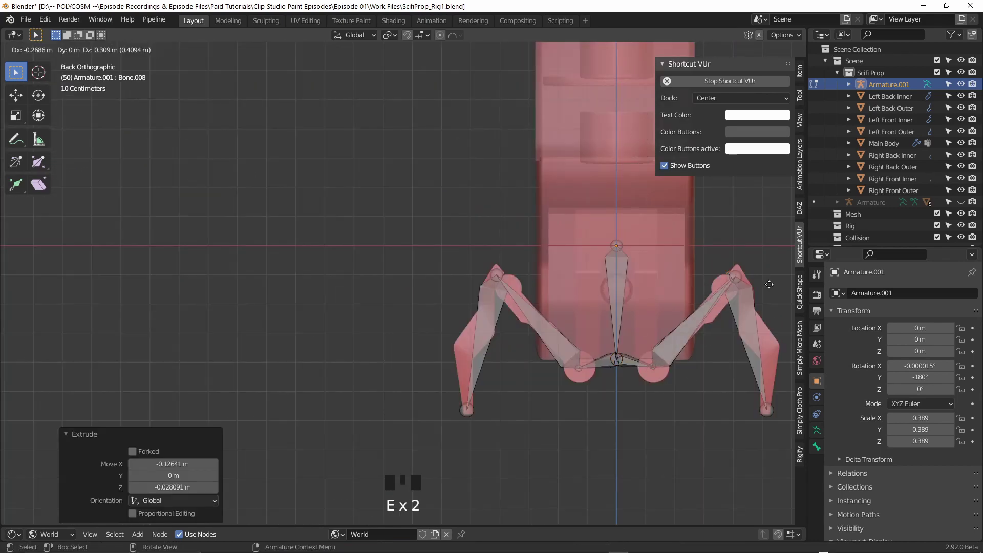
pyautogui.click(470, 337)
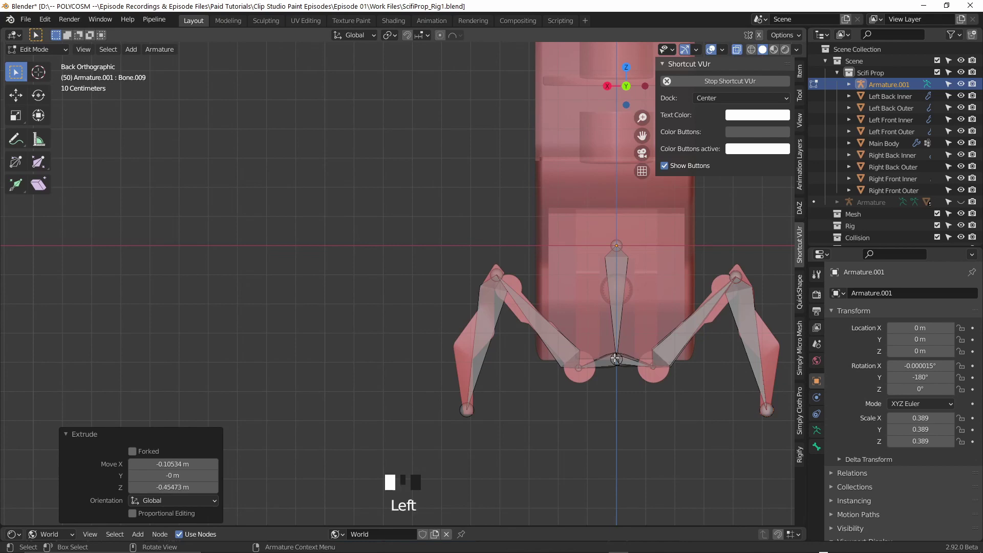
pyautogui.press('e')
pyautogui.press('e')
pyautogui.press('e')
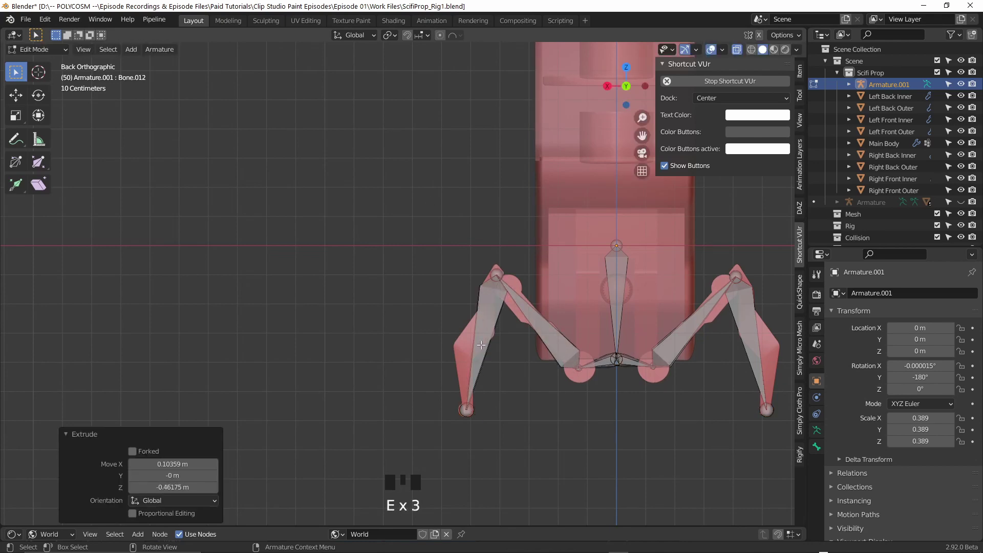
# Nudge a leg bone by a small Y offset, then select Bone.002 in a right leg
pyautogui.moveTo(481, 344); pyautogui.dragTo(475, 296, button='middle')
pyautogui.click(475, 296)
pyautogui.press('g')
pyautogui.click(563, 271)
pyautogui.moveTo(564, 271); pyautogui.dragTo(531, 391, button='middle')
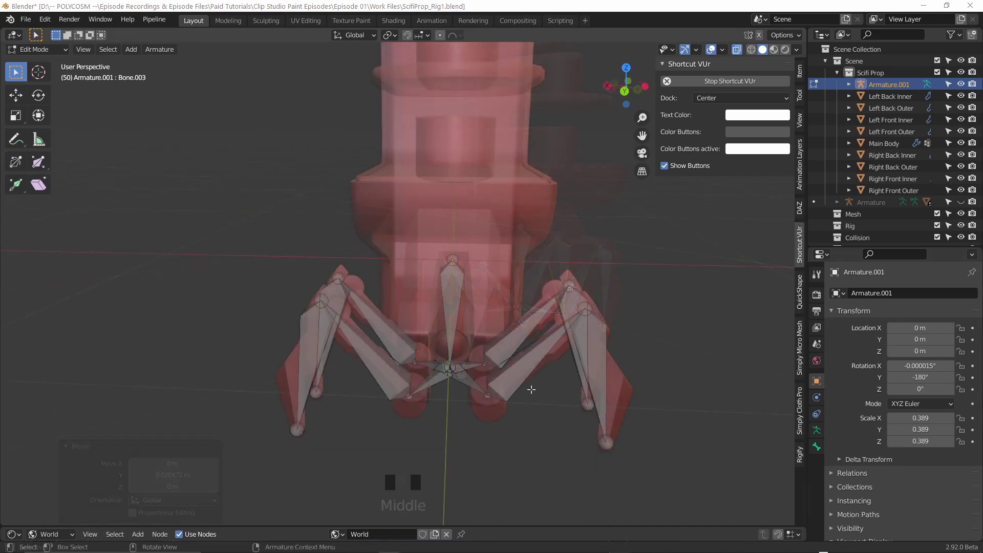
pyautogui.click(524, 366)
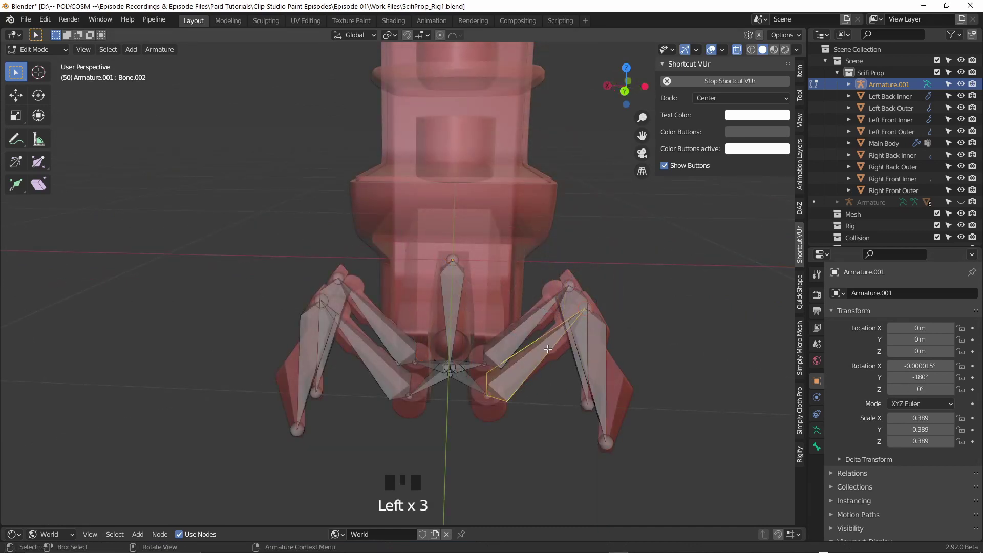
# In Pose Mode, test-rotate the right leg bones including Bone.003, cancelling each rotation
pyautogui.click(63, 51)
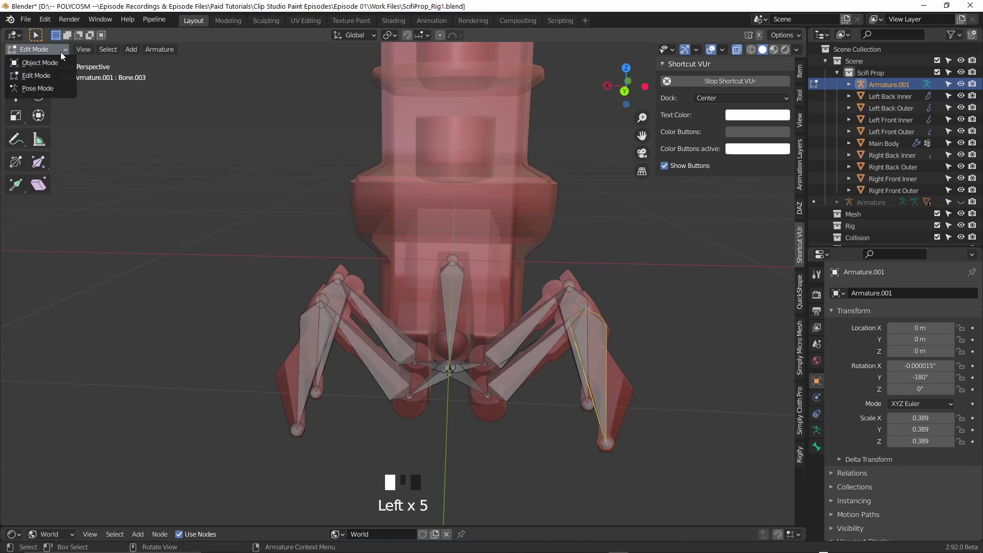
pyautogui.click(55, 89)
pyautogui.click(531, 354)
pyautogui.press('r')
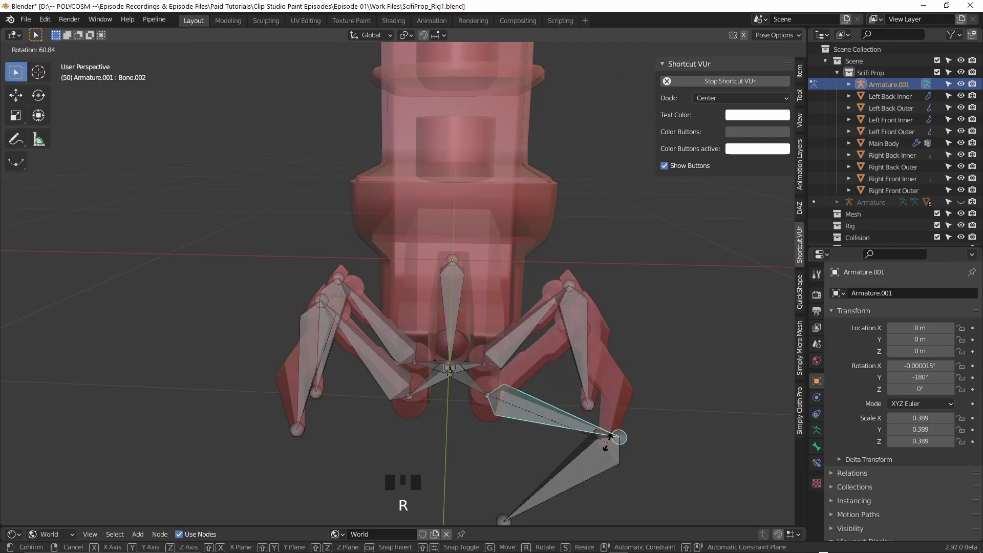
pyautogui.press('Escape')
pyautogui.click(602, 402)
pyautogui.press('r')
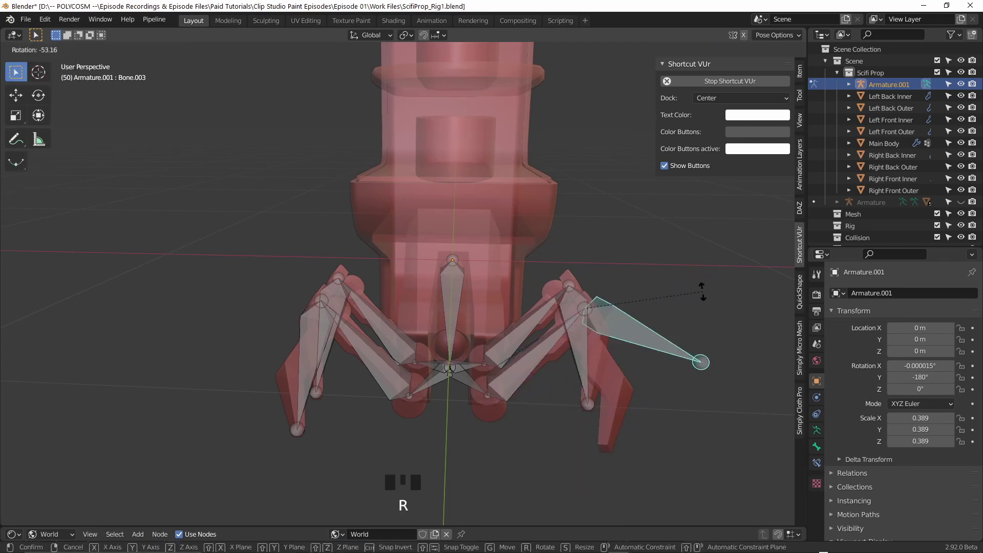
pyautogui.press('Escape')
# With X-ray on, test-rotate Bone.002 and cancel, then select the Main Body in Object Mode
pyautogui.hotkey('alt', 'z')
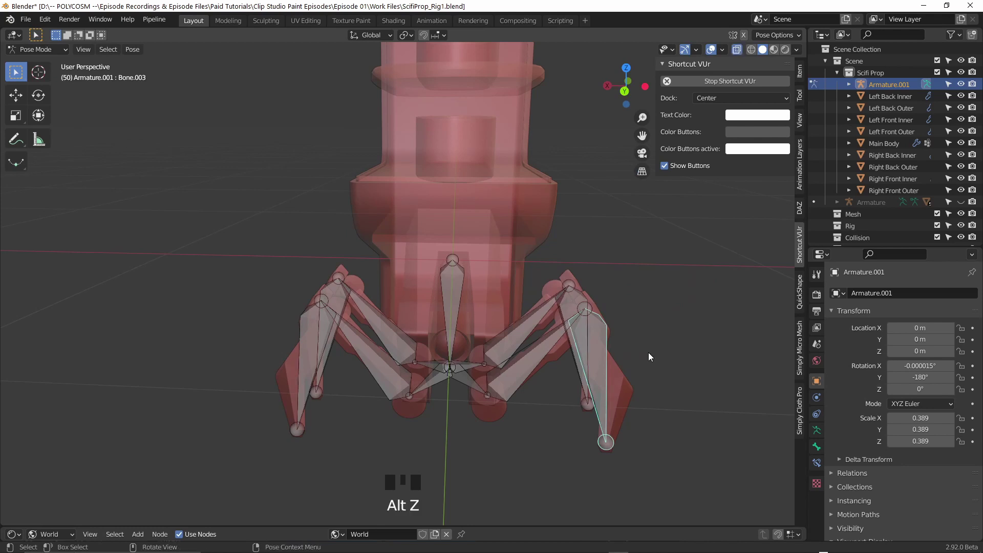
pyautogui.keyDown('shift'); pyautogui.click(541, 348); pyautogui.keyUp('shift')
pyautogui.press('r')
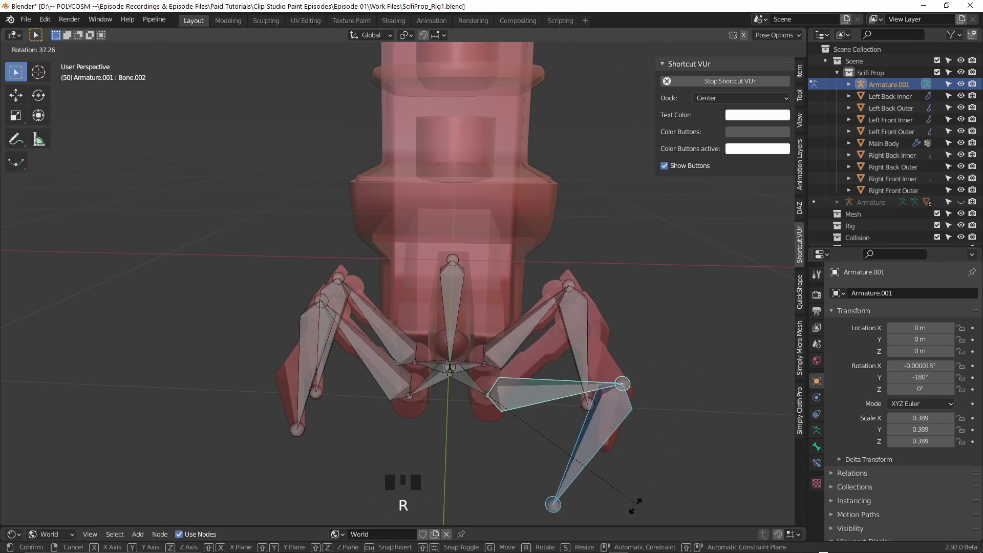
pyautogui.press('Escape')
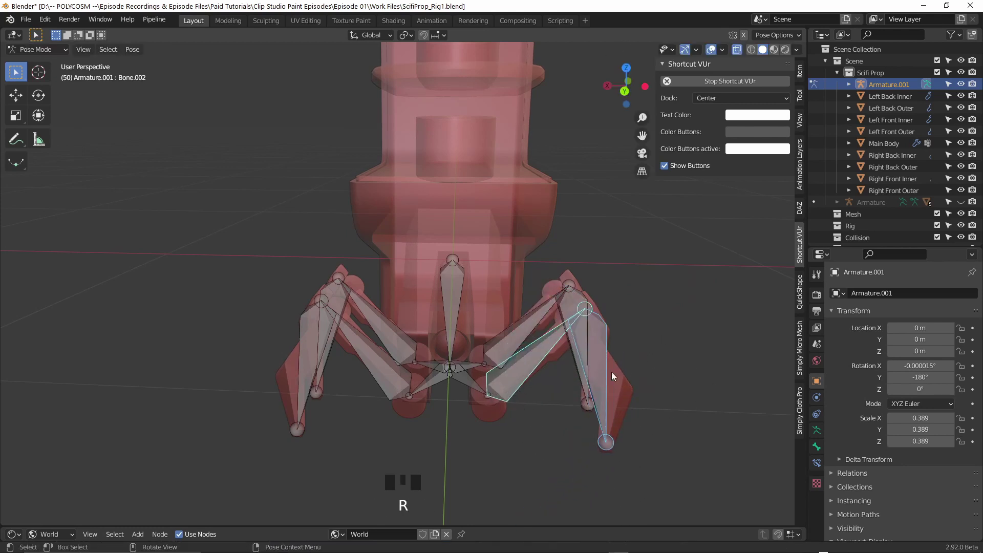
pyautogui.press('r')
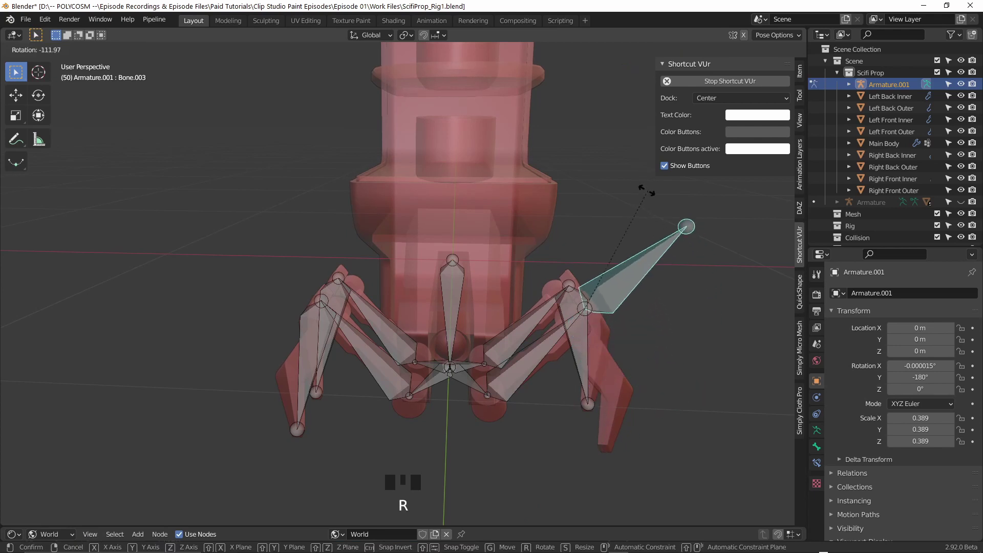
pyautogui.rightClick(662, 254)
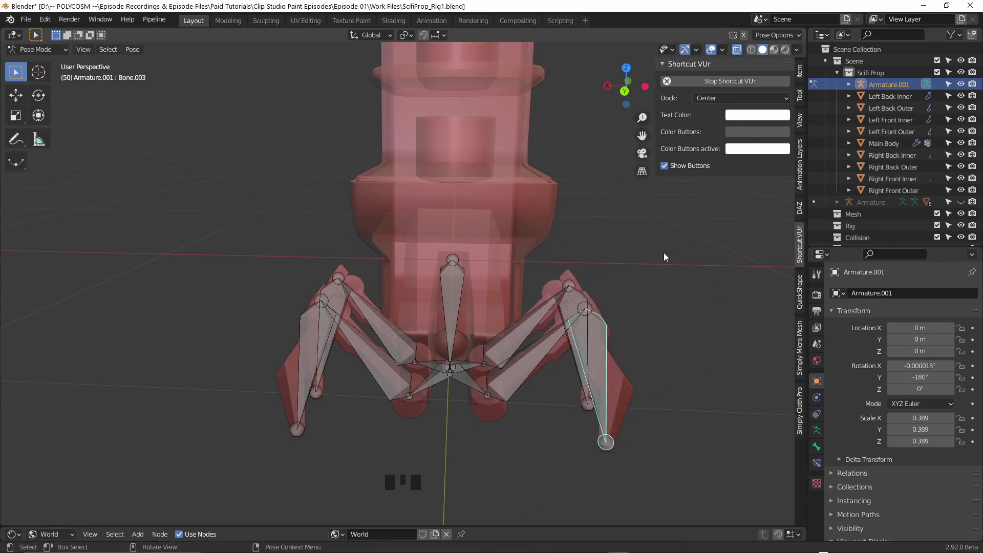
pyautogui.hotkey('ctrl', 'Tab')
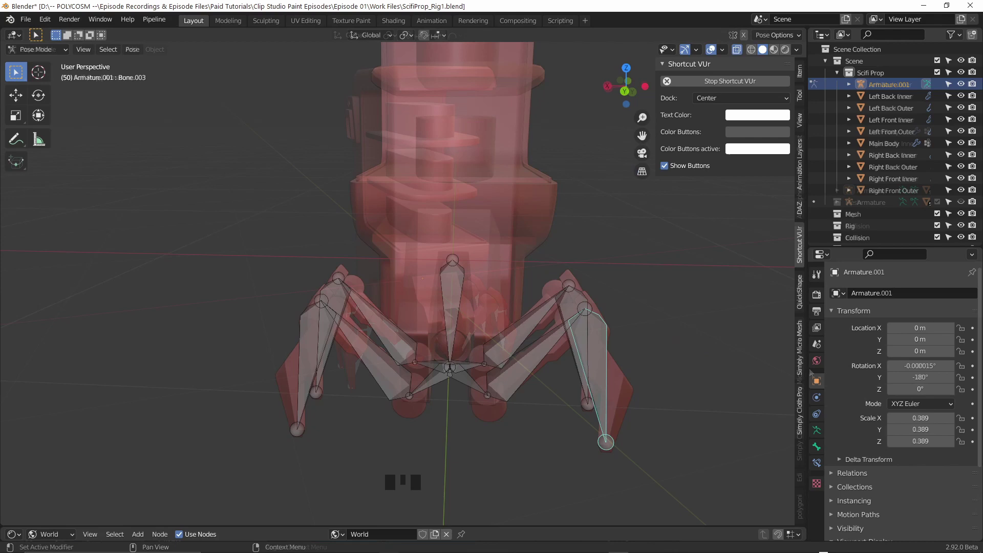
pyautogui.click(370, 279)
# Add the four left leg pieces to the Main Body selection
pyautogui.keyDown('shift'); pyautogui.click(353, 294); pyautogui.keyUp('shift')
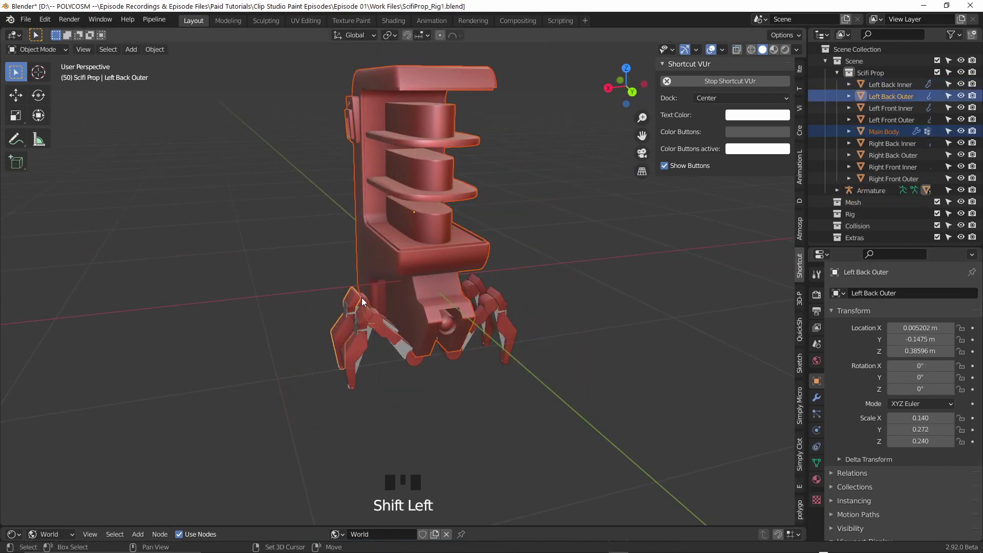
pyautogui.keyDown('shift'); pyautogui.click(365, 306); pyautogui.keyUp('shift')
pyautogui.keyDown('shift'); pyautogui.click(381, 315); pyautogui.keyUp('shift')
pyautogui.keyDown('shift'); pyautogui.click(381, 318); pyautogui.keyUp('shift')
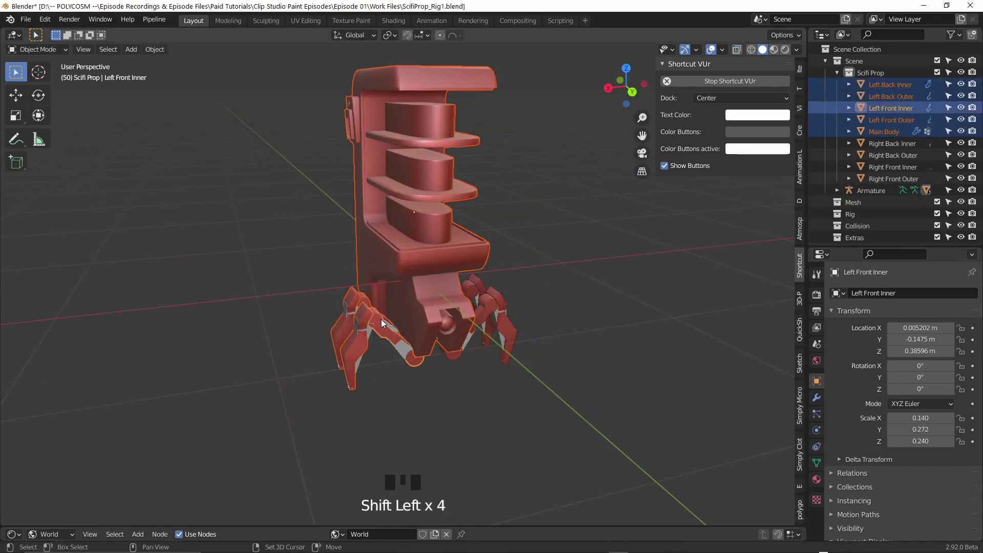
pyautogui.moveTo(381, 318); pyautogui.dragTo(483, 318, button='middle')
# Add the four right leg pieces and the Armature last, then bring up the Ctrl+P parenting options
pyautogui.keyDown('shift'); pyautogui.click(490, 311); pyautogui.keyUp('shift')
pyautogui.keyDown('shift'); pyautogui.click(497, 306); pyautogui.keyUp('shift')
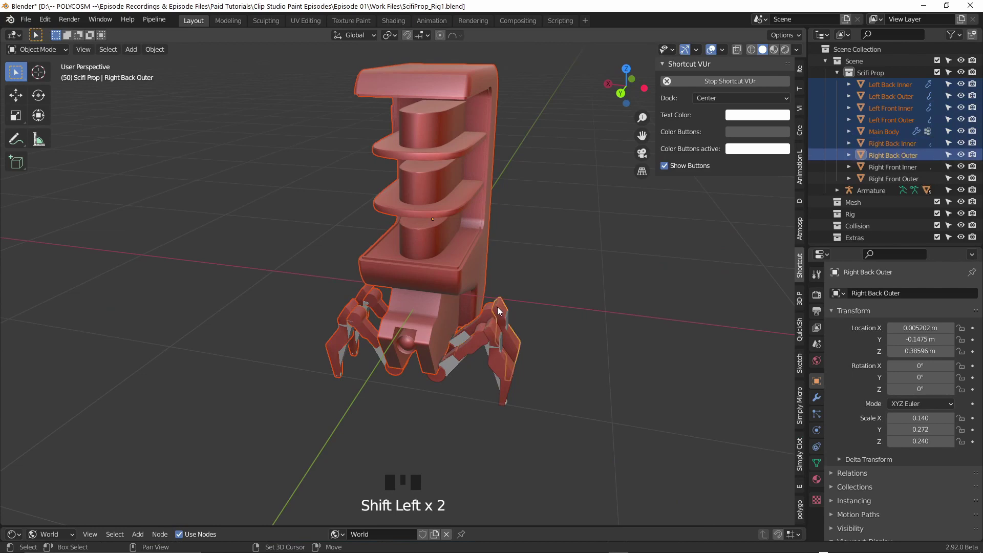
pyautogui.keyDown('shift'); pyautogui.click(493, 327); pyautogui.keyUp('shift')
pyautogui.keyDown('shift'); pyautogui.click(486, 342); pyautogui.keyUp('shift')
pyautogui.moveTo(499, 339); pyautogui.dragTo(478, 353, button='middle')
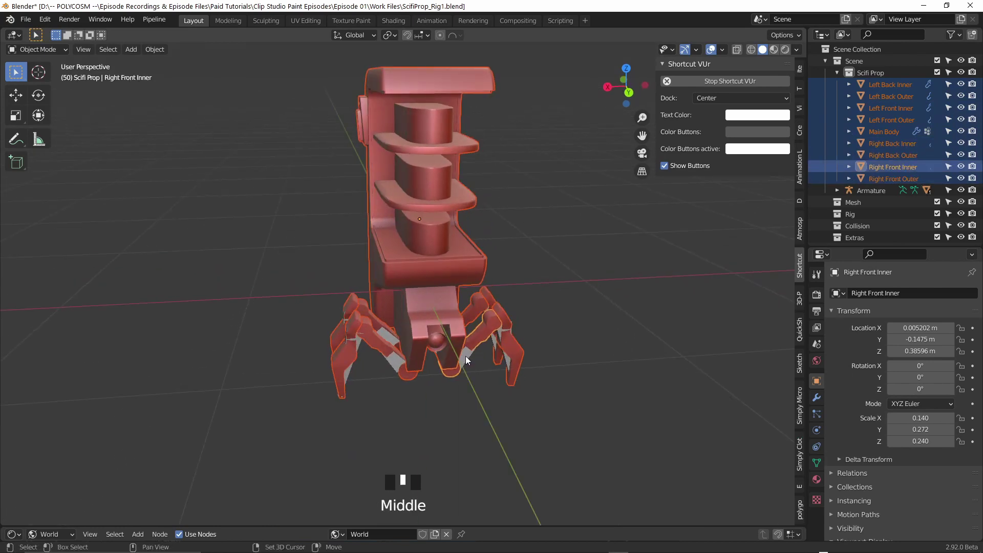
pyautogui.keyDown('shift'); pyautogui.click(466, 355); pyautogui.keyUp('shift')
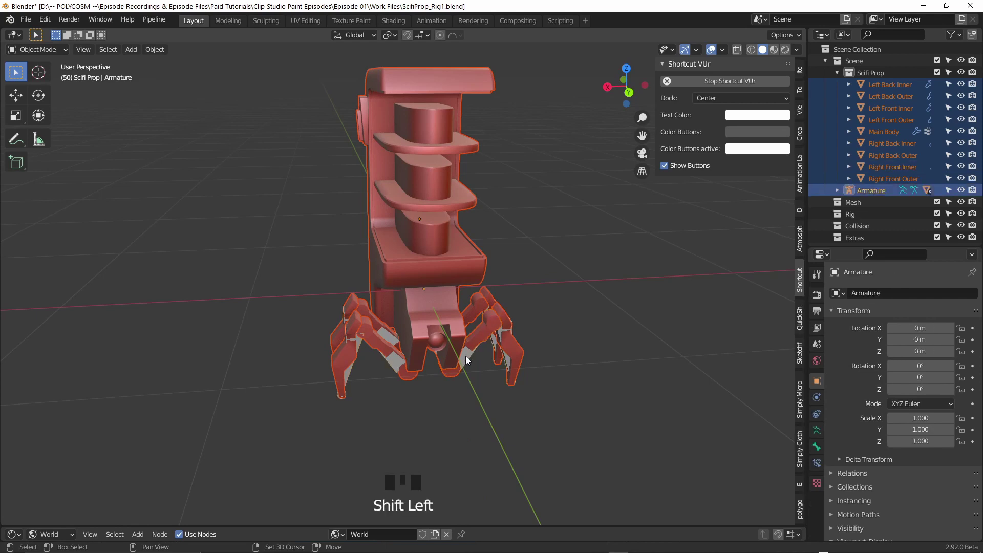
pyautogui.hotkey('ctrl', 'p')
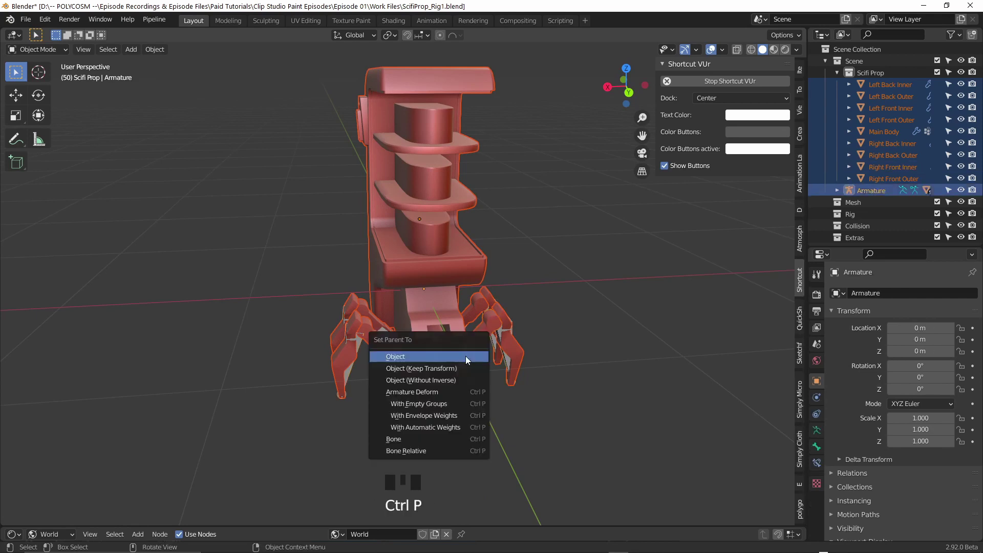
# Parent the pieces with automatic weights, then test-rotate the Left Front Inner leg and cancel to rest
pyautogui.click(457, 426)
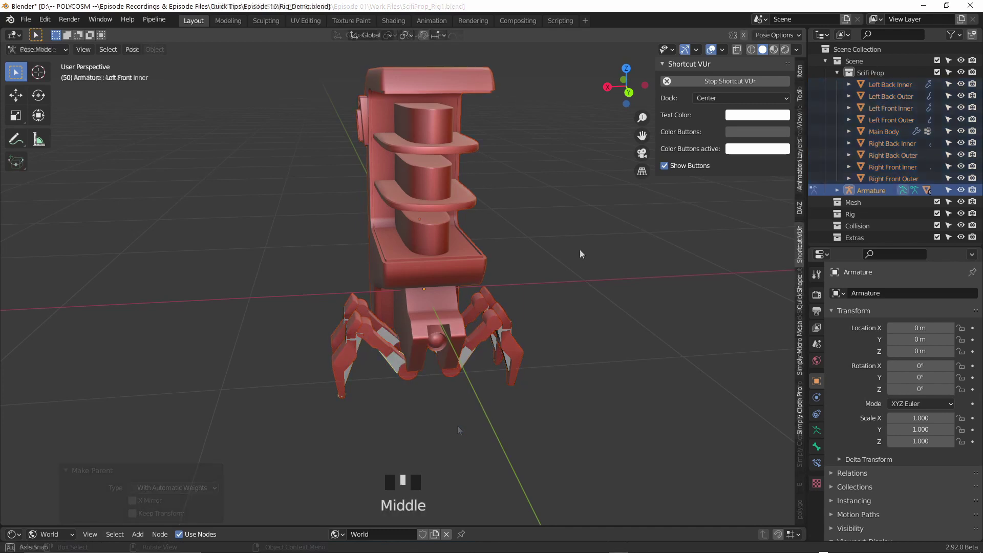
pyautogui.moveTo(582, 252); pyautogui.dragTo(593, 254, button='middle')
pyautogui.press('r')
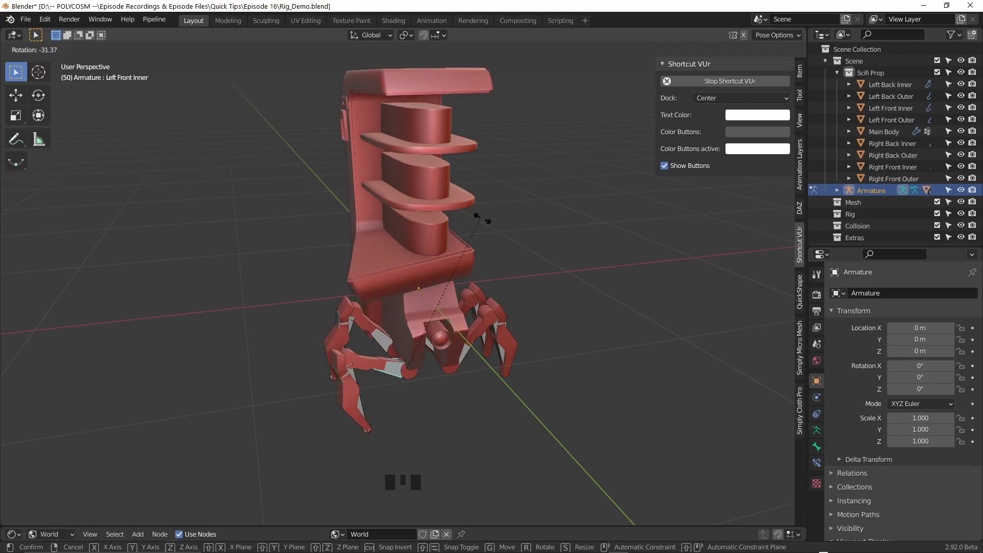
pyautogui.rightClick(591, 230)
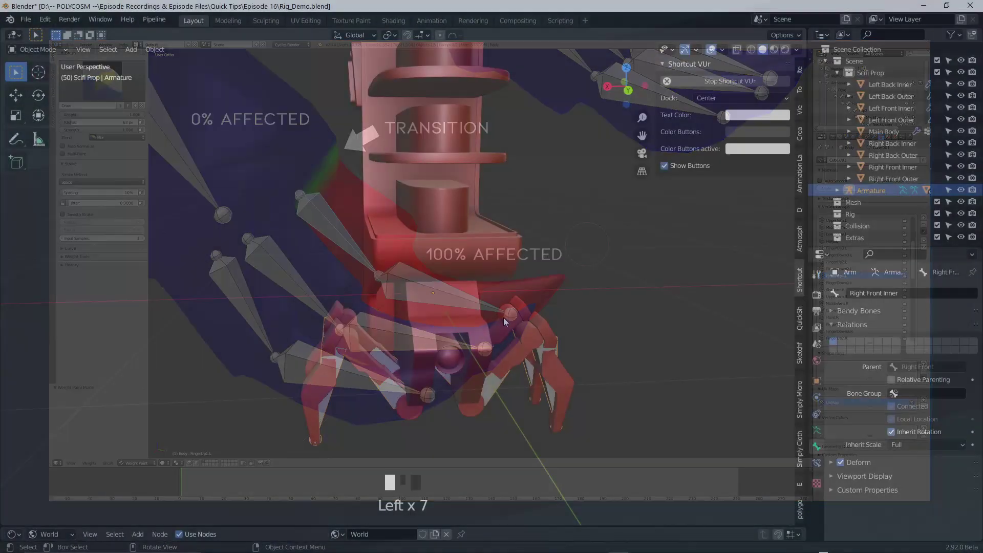
# Return to Object Mode and select the Right Front Inner leg piece
pyautogui.press('Left')
pyautogui.press('Left')
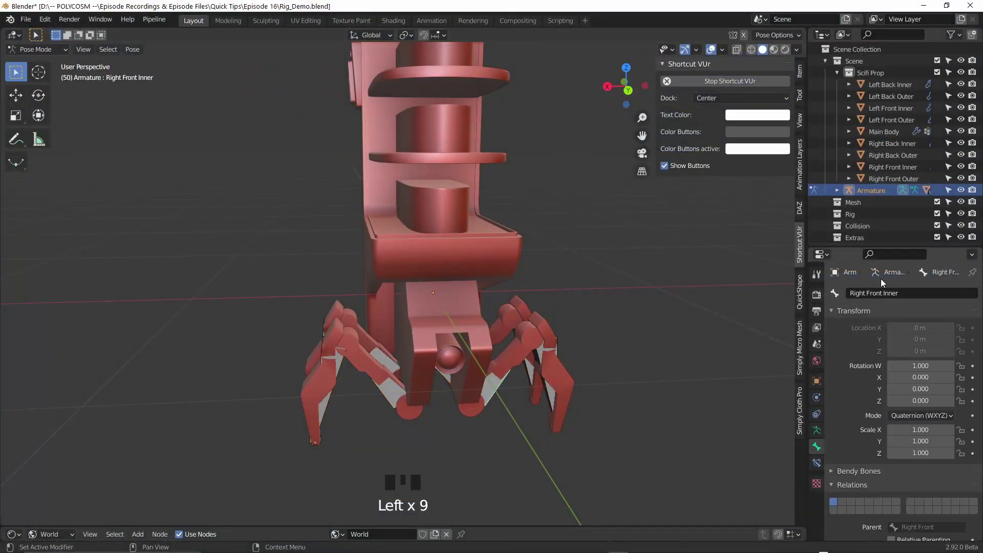
pyautogui.hotkey('ctrl', 'Tab')
pyautogui.click(470, 324)
pyautogui.click(893, 167)
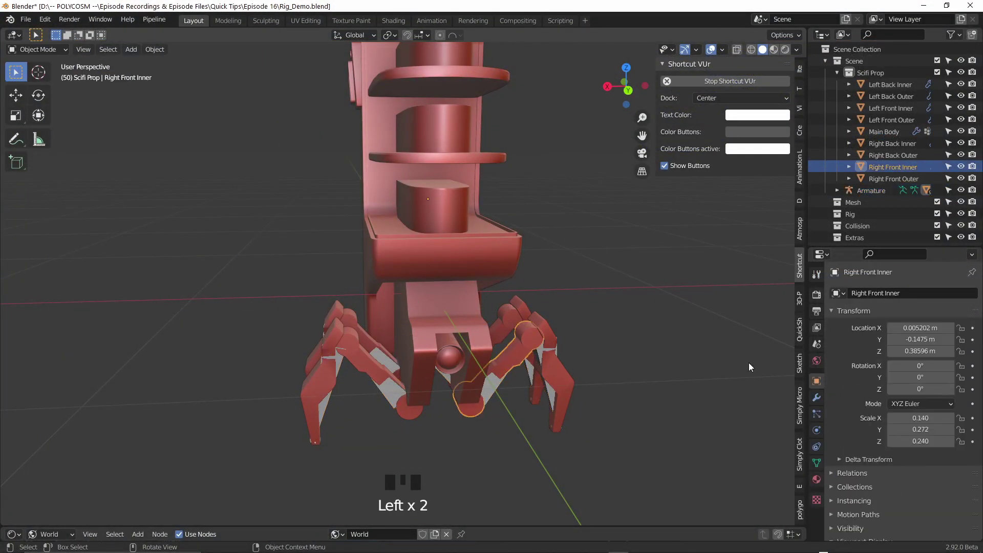
# Check the Right Front Outer, Right Back, Left Front and Main Body bones in Pose Mode
pyautogui.click(548, 343)
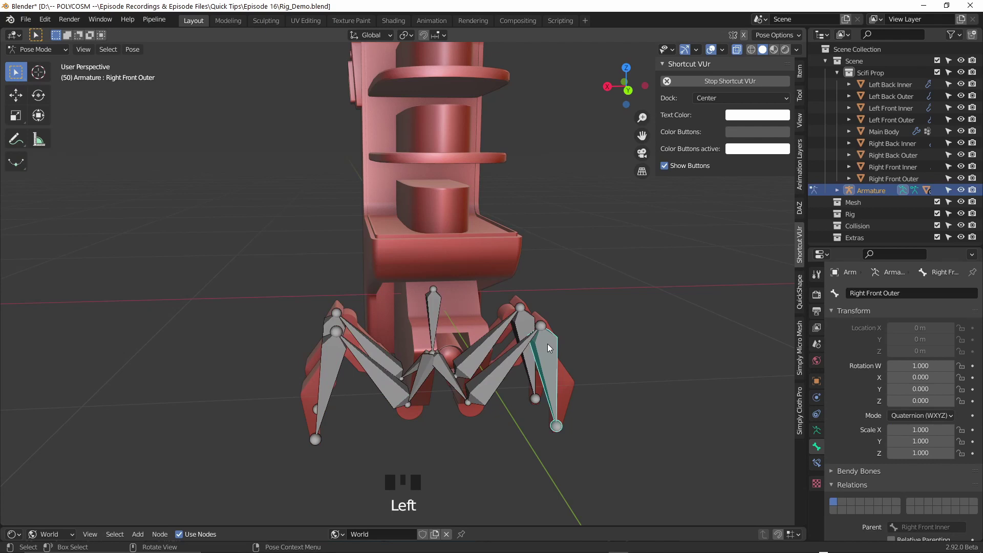
pyautogui.click(522, 320)
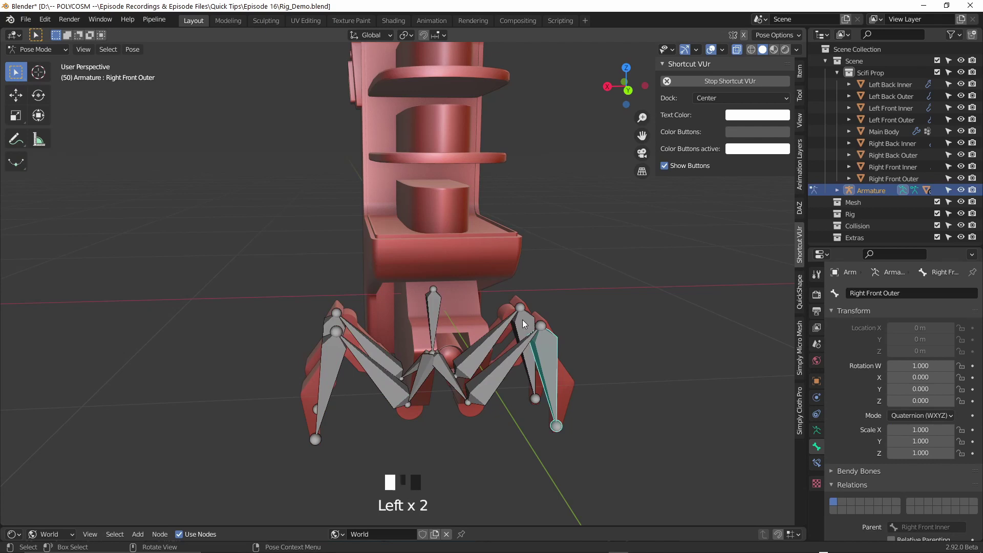
pyautogui.click(493, 337)
pyautogui.click(382, 370)
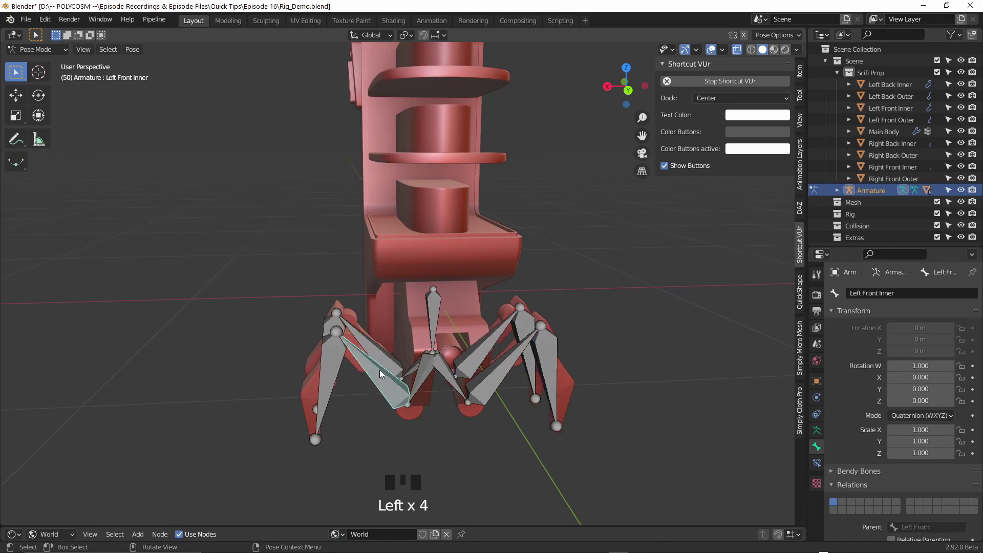
pyautogui.click(333, 350)
pyautogui.click(435, 312)
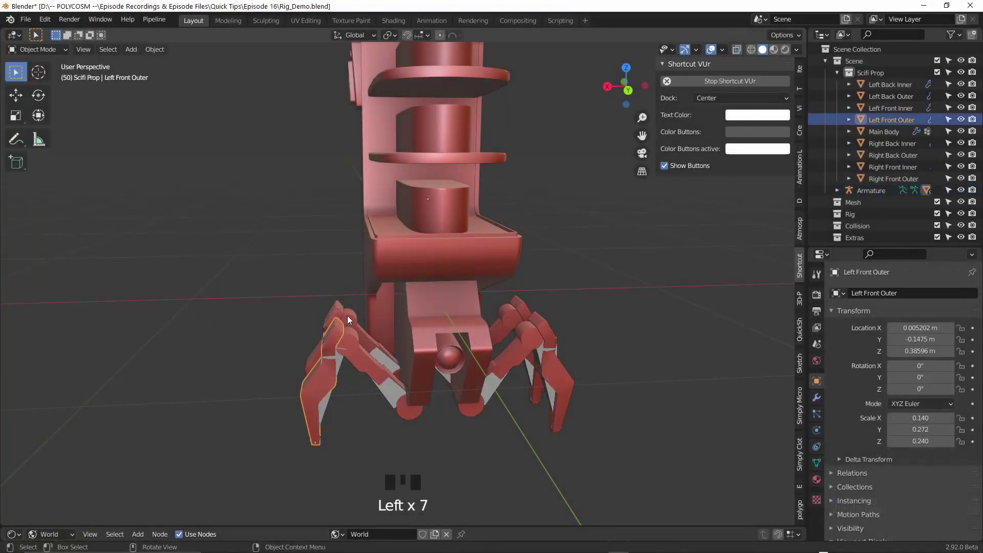
# Select the Left Back leg pieces, then the Main Body mesh, and show its vertex groups
pyautogui.click(347, 316)
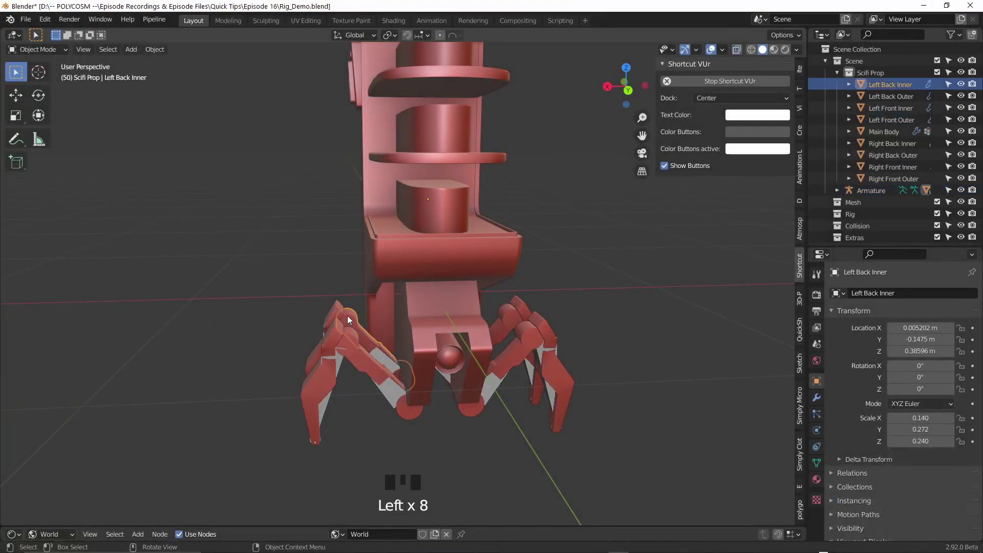
pyautogui.click(337, 305)
pyautogui.click(428, 298)
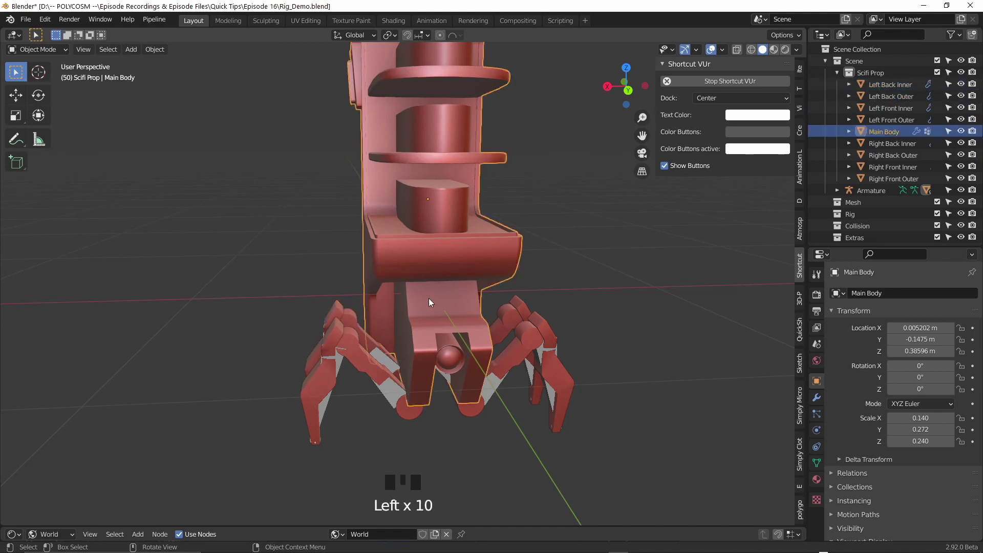
pyautogui.click(816, 462)
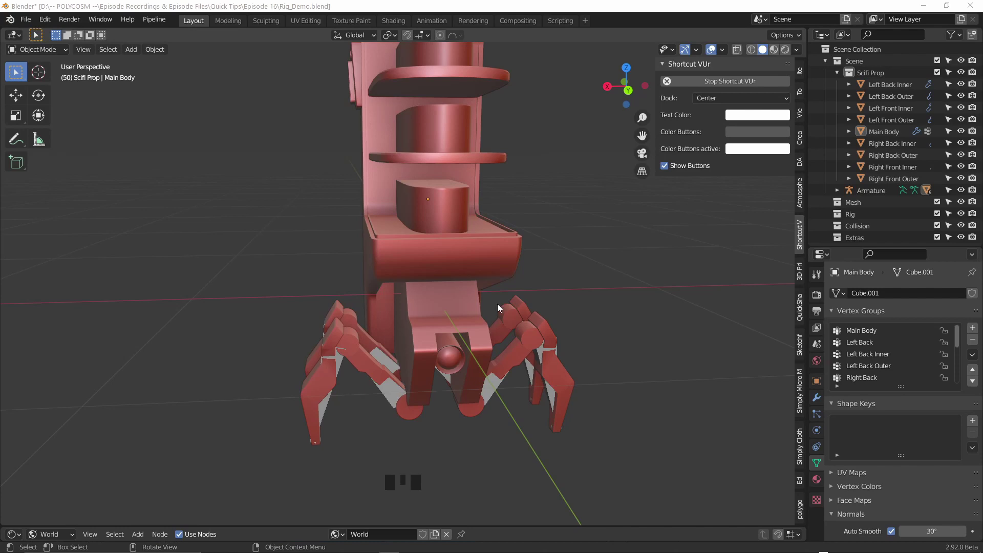
# Select the Main Body mesh and make the last vertex group in the list active
pyautogui.click(433, 303)
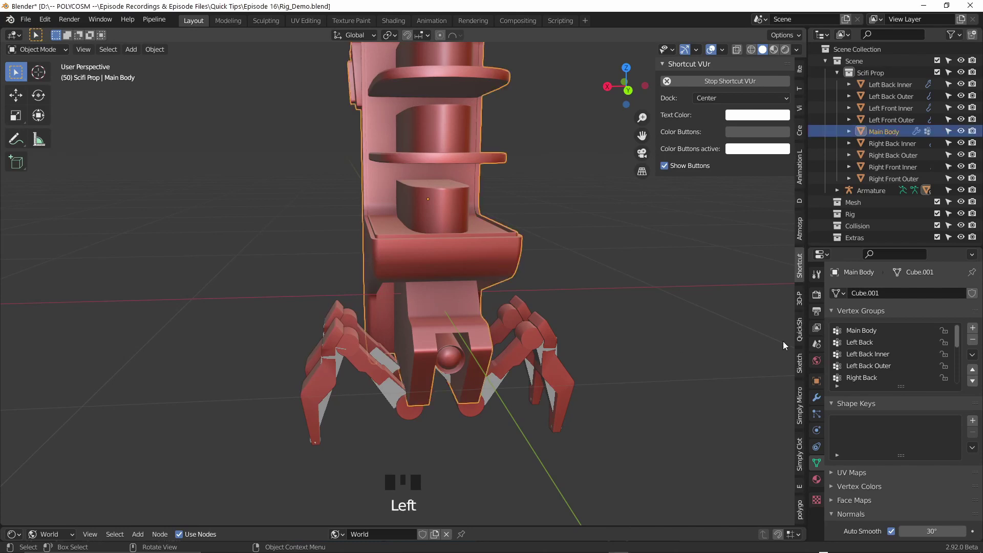
pyautogui.click(950, 345)
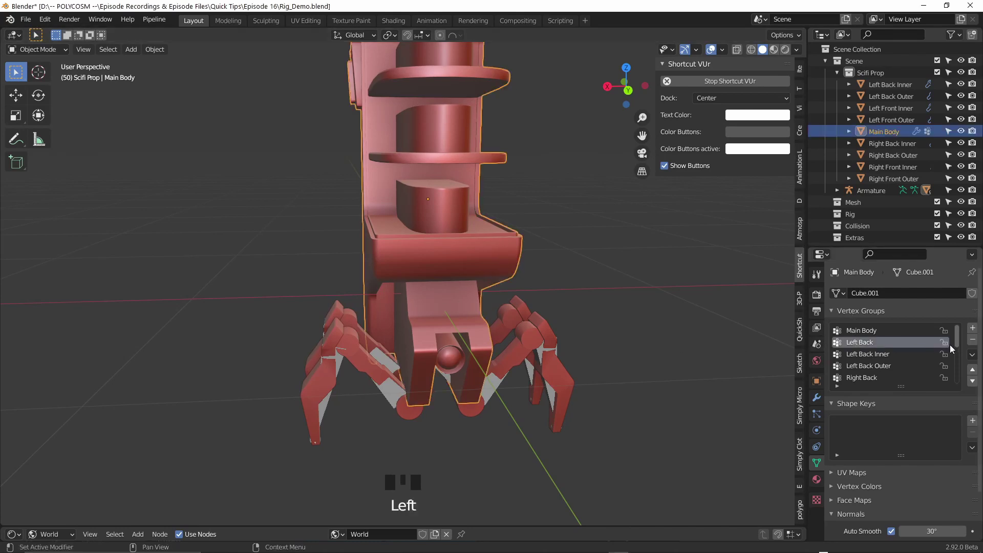
pyautogui.click(951, 345)
pyautogui.scroll(-7, 904, 349)
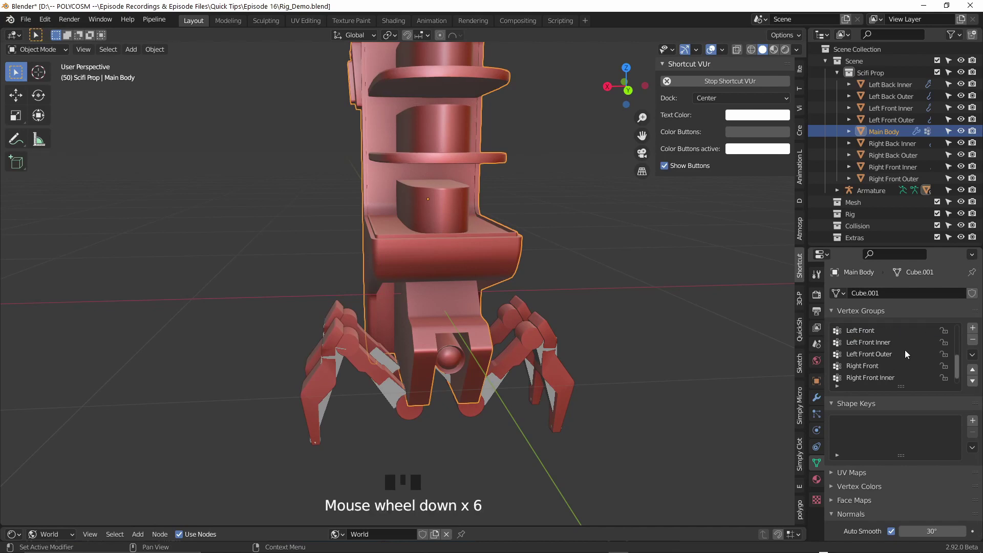
pyautogui.scroll(-4, 904, 349)
pyautogui.click(874, 377)
# Delete the leg vertex groups one by one until only Main Body remains
pyautogui.click(972, 339)
pyautogui.click(972, 340)
pyautogui.click(971, 340)
pyautogui.click(972, 340)
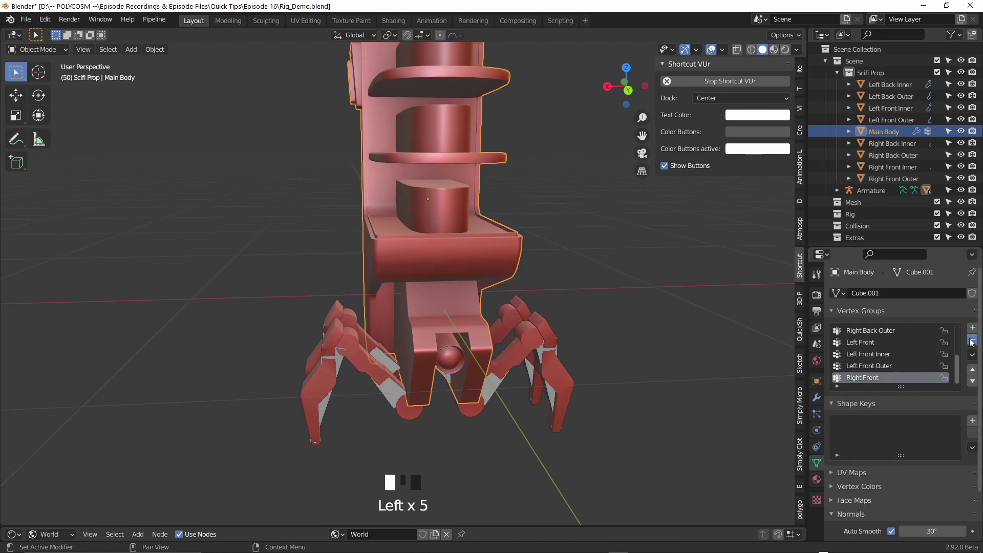
pyautogui.click(971, 341)
pyautogui.click(971, 341)
pyautogui.click(971, 341)
pyautogui.click(971, 341)
pyautogui.click(971, 341)
pyautogui.click(971, 341)
pyautogui.click(971, 340)
pyautogui.click(971, 341)
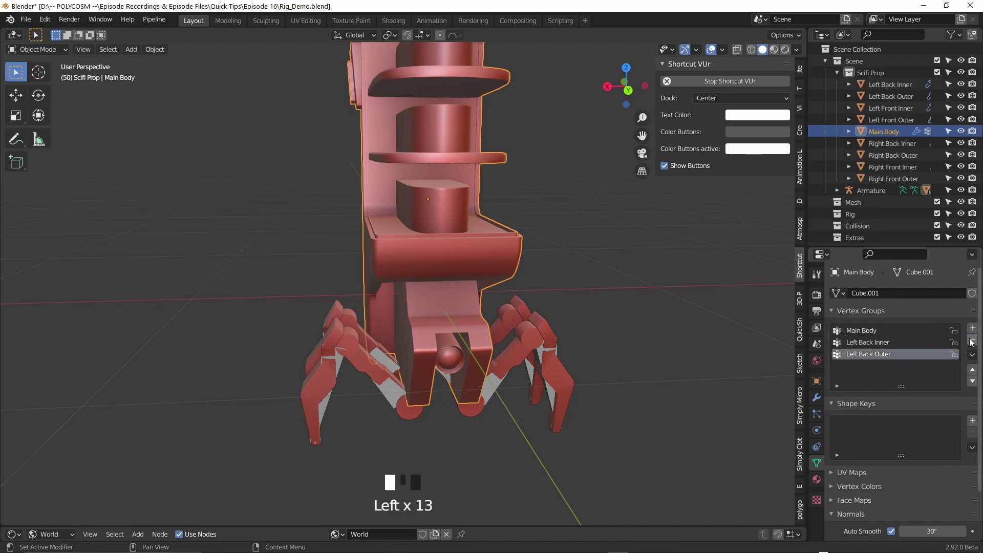
pyautogui.click(971, 341)
pyautogui.click(971, 341)
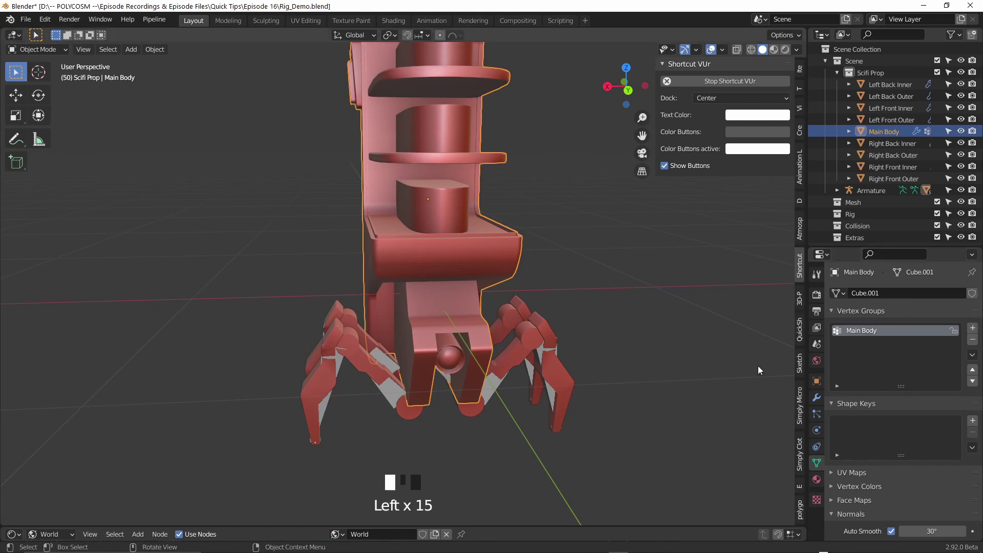
pyautogui.moveTo(757, 366); pyautogui.dragTo(721, 366, button='middle')
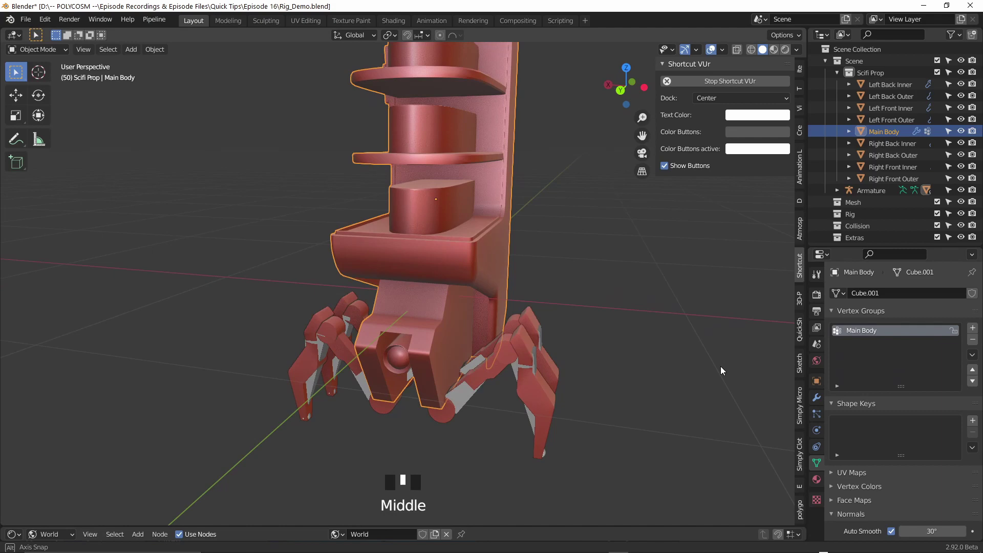
pyautogui.moveTo(720, 367); pyautogui.dragTo(779, 364, button='middle')
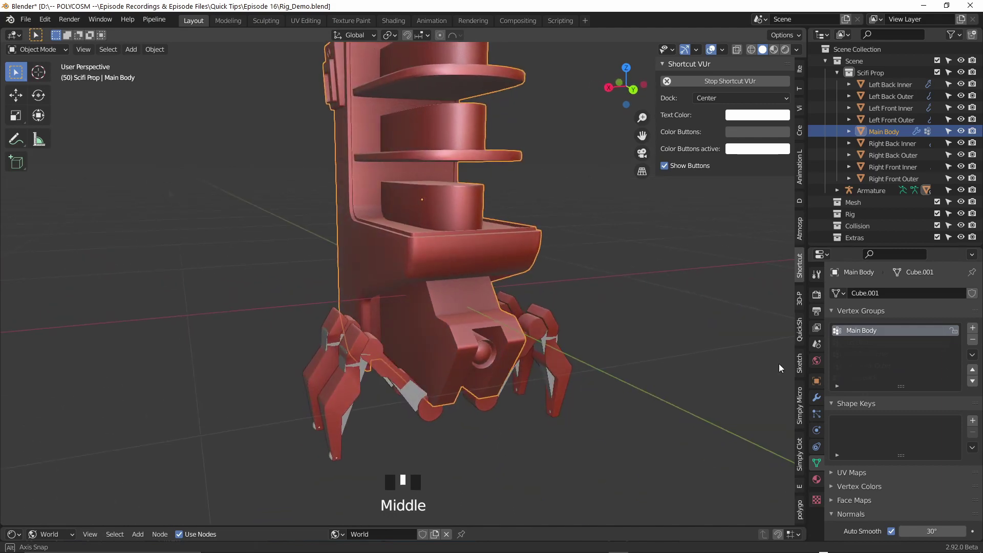
# Switch to Weight Paint mode and preview the Left Back, Right Back and Left Front group weights
pyautogui.click(41, 49)
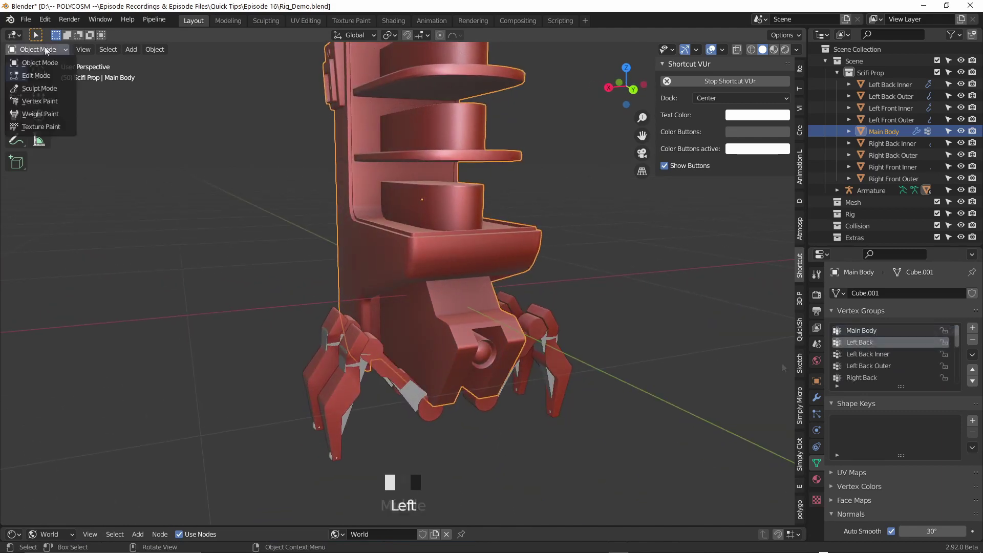
pyautogui.click(40, 114)
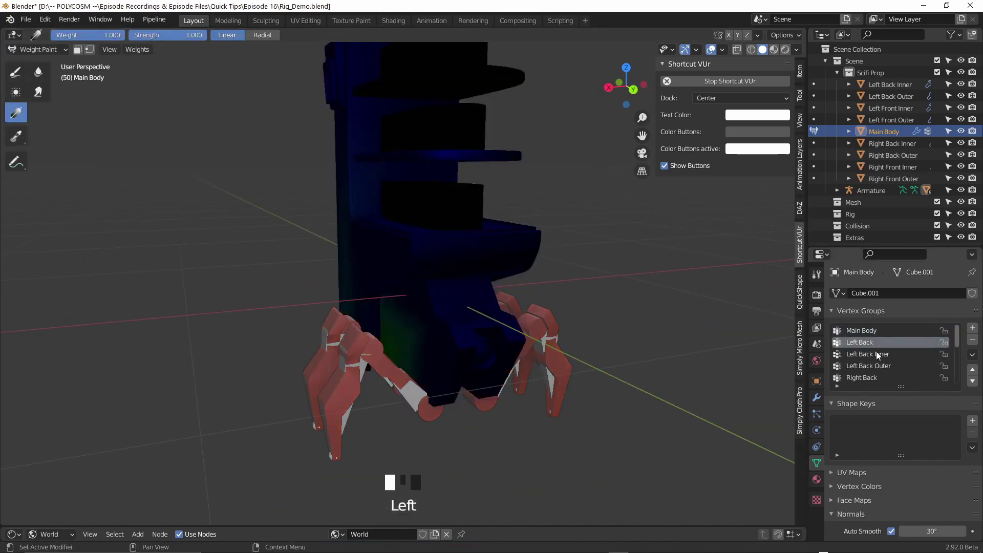
pyautogui.click(875, 354)
pyautogui.click(875, 365)
pyautogui.click(873, 378)
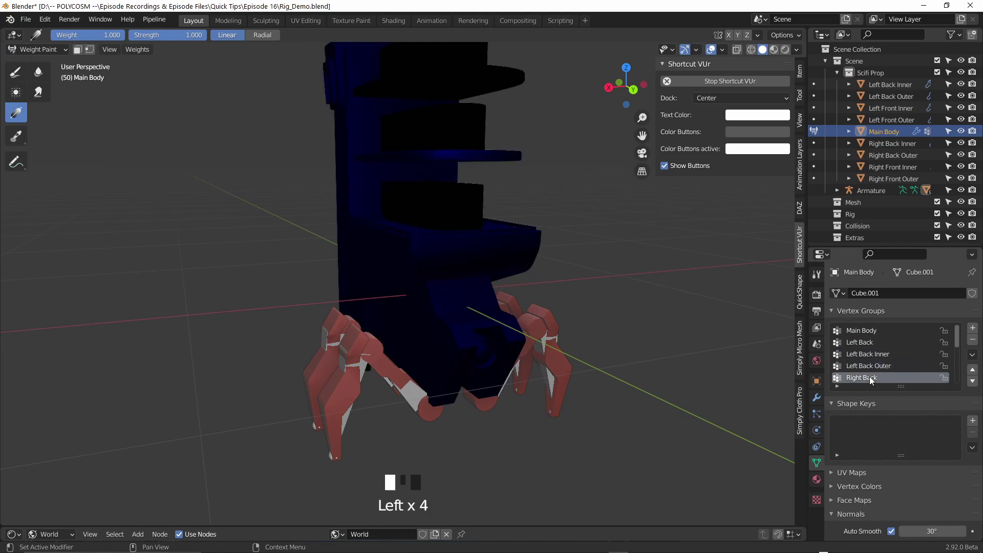
pyautogui.scroll(-2, 872, 371)
pyautogui.click(874, 355)
pyautogui.click(873, 366)
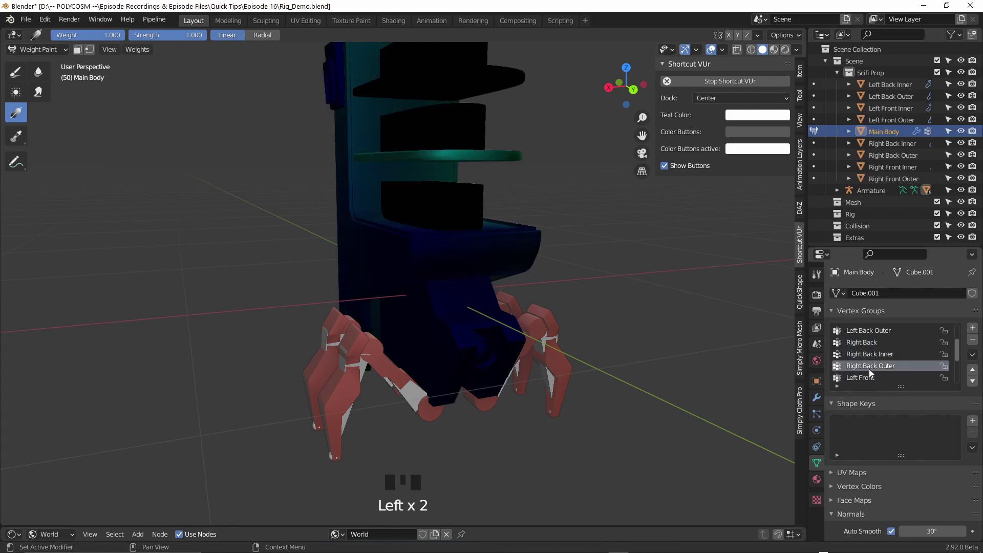
pyautogui.click(865, 378)
# Preview weights of the Left Front Inner/Outer, Right Front groups and the Main Body group
pyautogui.scroll(-5, 869, 358)
pyautogui.click(870, 332)
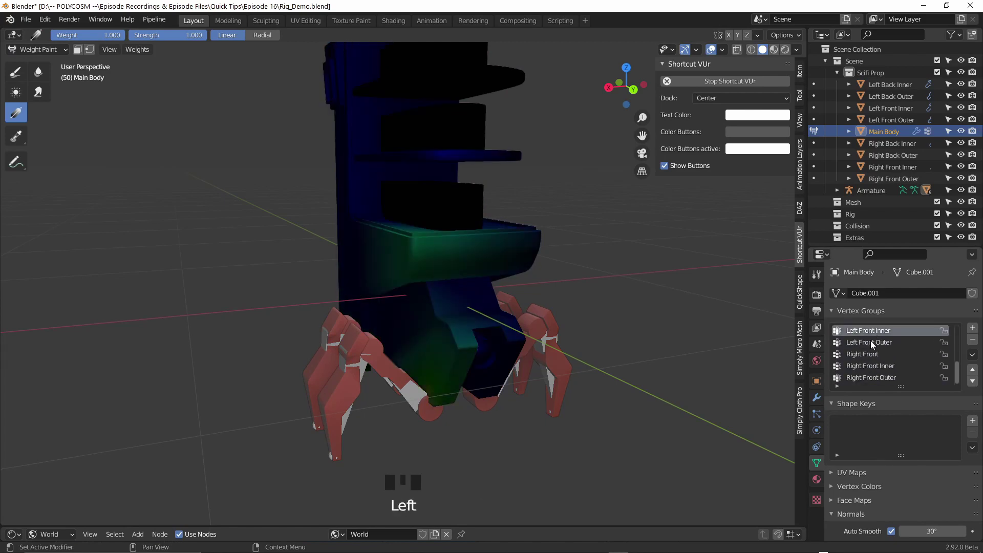
pyautogui.click(870, 341)
pyautogui.click(868, 355)
pyautogui.click(871, 366)
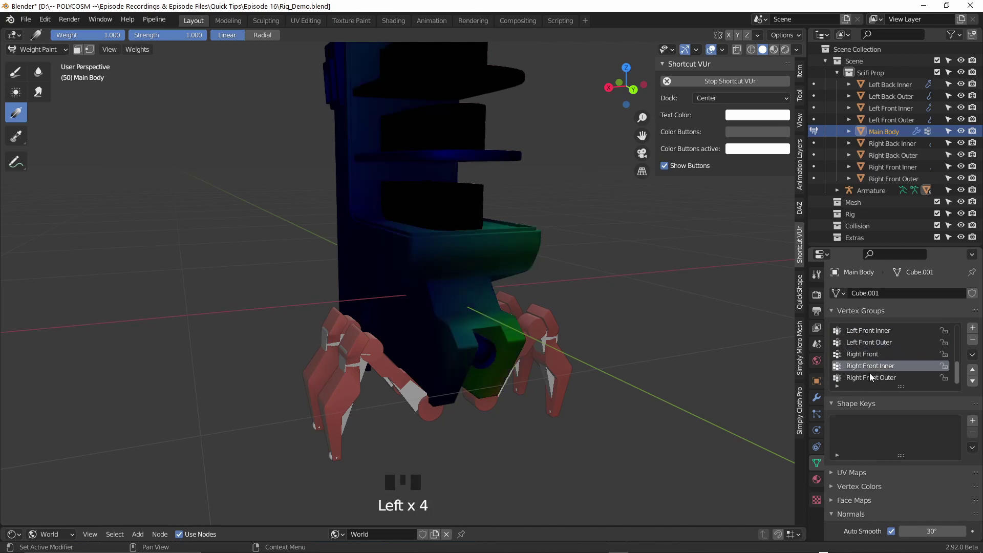
pyautogui.click(868, 377)
pyautogui.scroll(-4, 868, 376)
pyautogui.scroll(12, 868, 375)
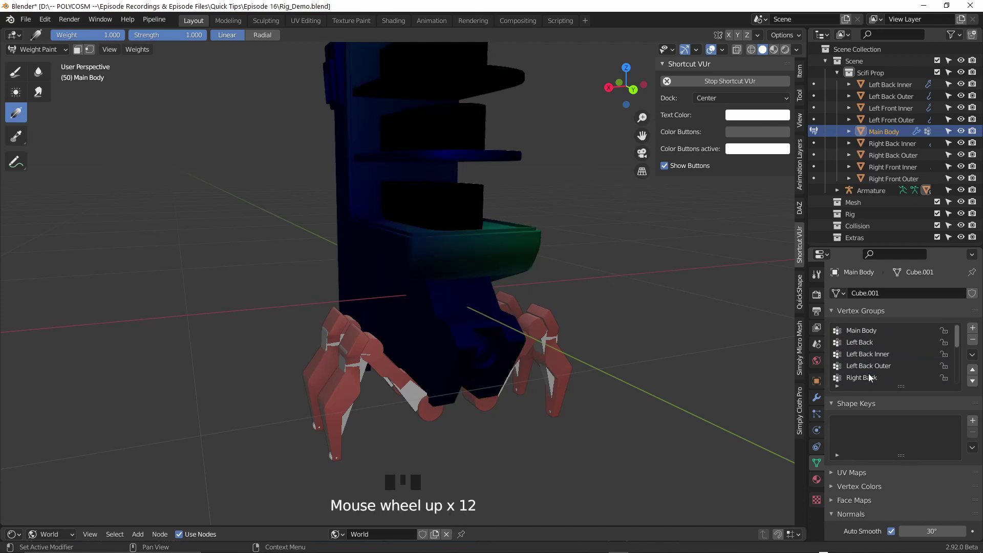
pyautogui.click(868, 331)
pyautogui.moveTo(764, 335); pyautogui.dragTo(711, 338, button='middle')
pyautogui.scroll(-10, 870, 358)
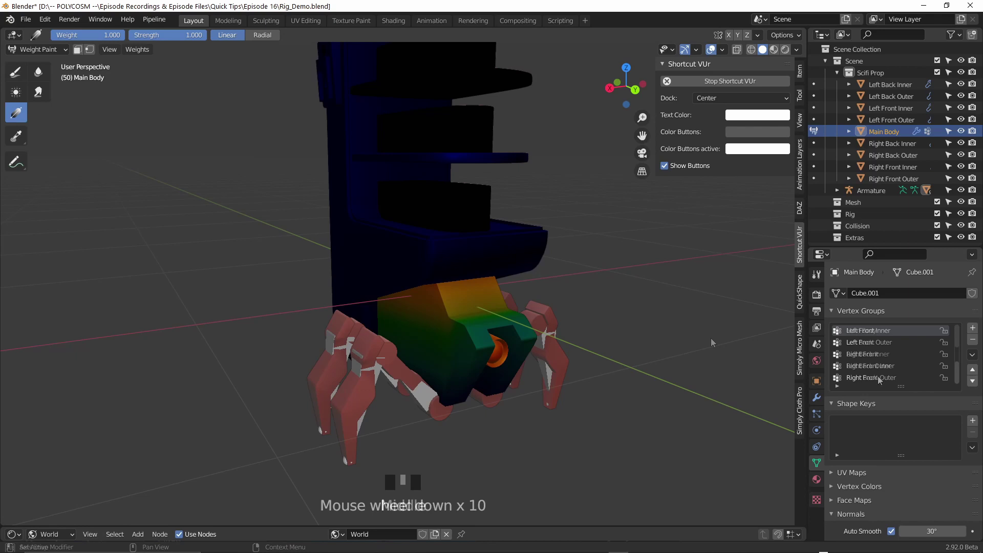
# Delete the remaining leg vertex groups, leaving only Main Body
pyautogui.click(871, 377)
pyautogui.click(972, 340)
pyautogui.click(972, 340)
pyautogui.click(972, 340)
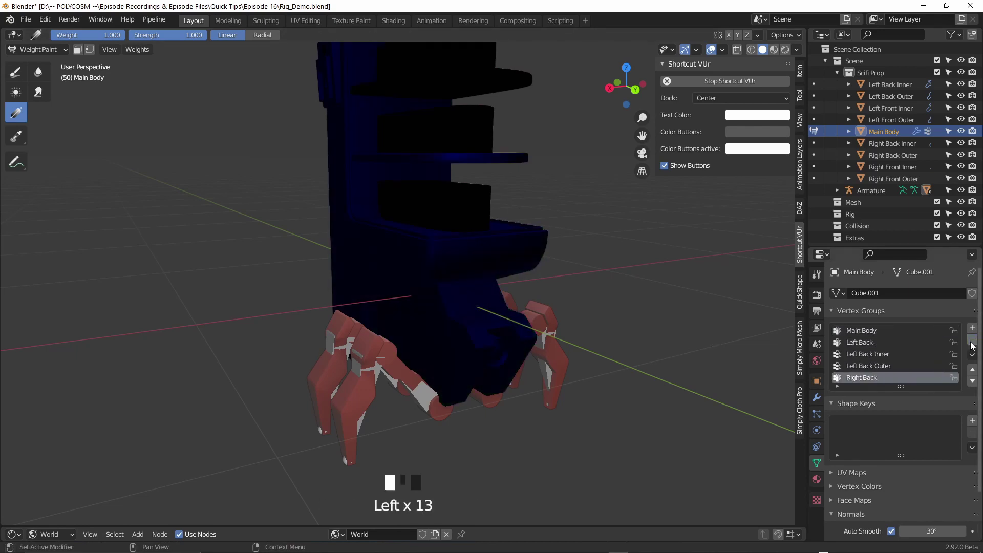
pyautogui.click(972, 341)
pyautogui.click(972, 341)
pyautogui.moveTo(640, 365); pyautogui.dragTo(613, 363, button='middle')
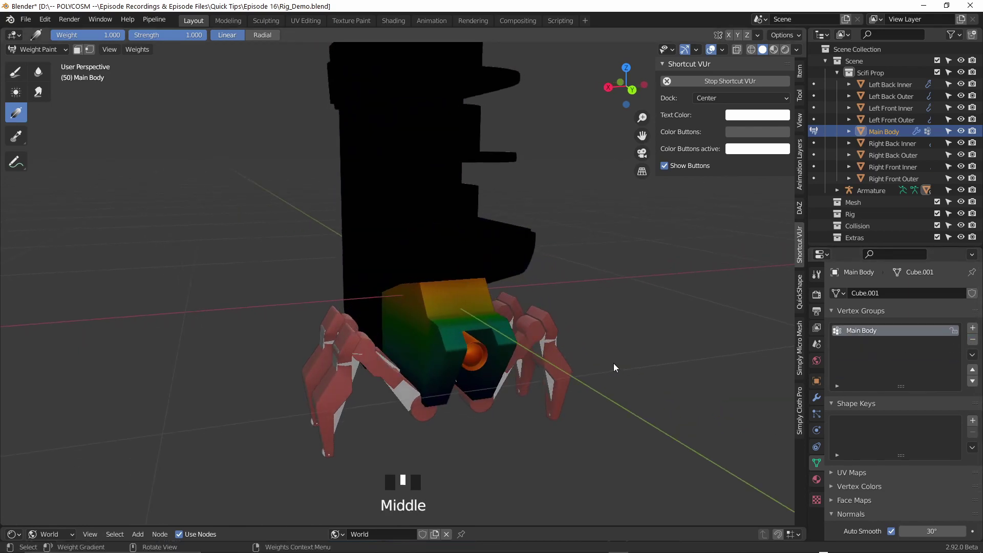
# Undo, then paint weight 1.0 onto the body with Draw and fill it using Gradient
pyautogui.hotkey('ctrl', 'z')
pyautogui.hotkey('ctrl', 'z')
pyautogui.hotkey('ctrl', 'z')
pyautogui.hotkey('ctrl', 'z')
pyautogui.click(16, 72)
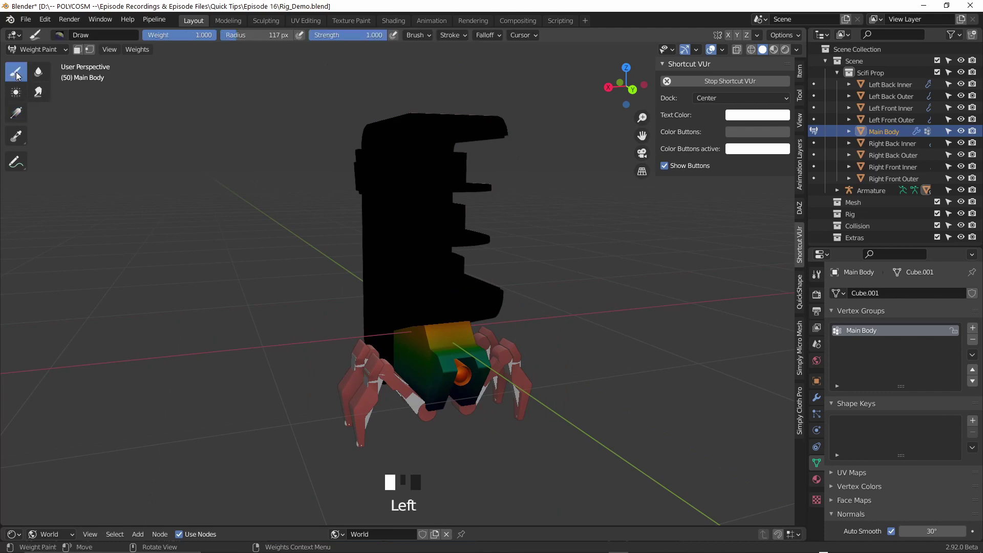
pyautogui.click(452, 321)
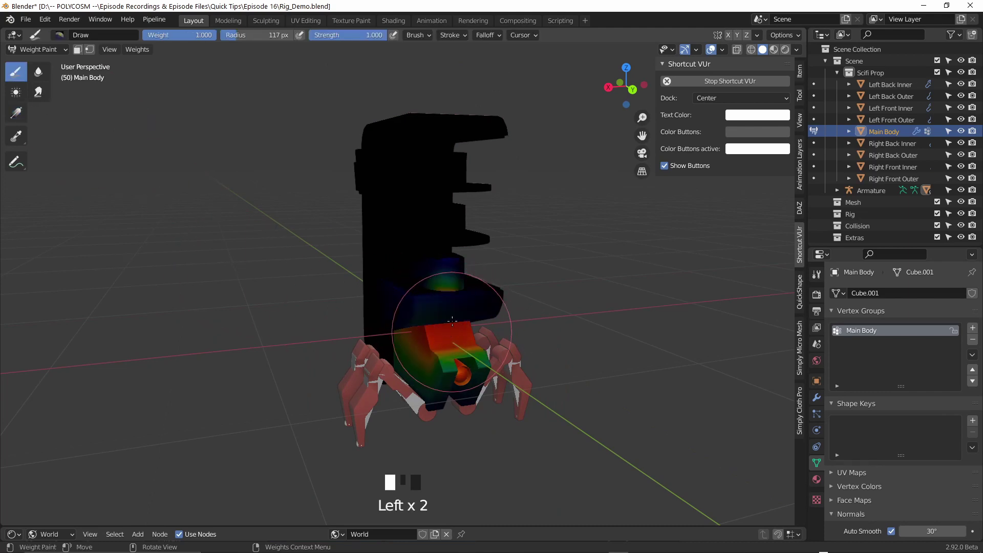
pyautogui.moveTo(452, 321)
pyautogui.mouseDown()
pyautogui.moveTo(412, 317)
pyautogui.moveTo(440, 289)
pyautogui.moveTo(423, 329)
pyautogui.moveTo(432, 293)
pyautogui.moveTo(462, 332)
pyautogui.moveTo(409, 306)
pyautogui.moveTo(467, 300)
pyautogui.moveTo(420, 322)
pyautogui.mouseUp()
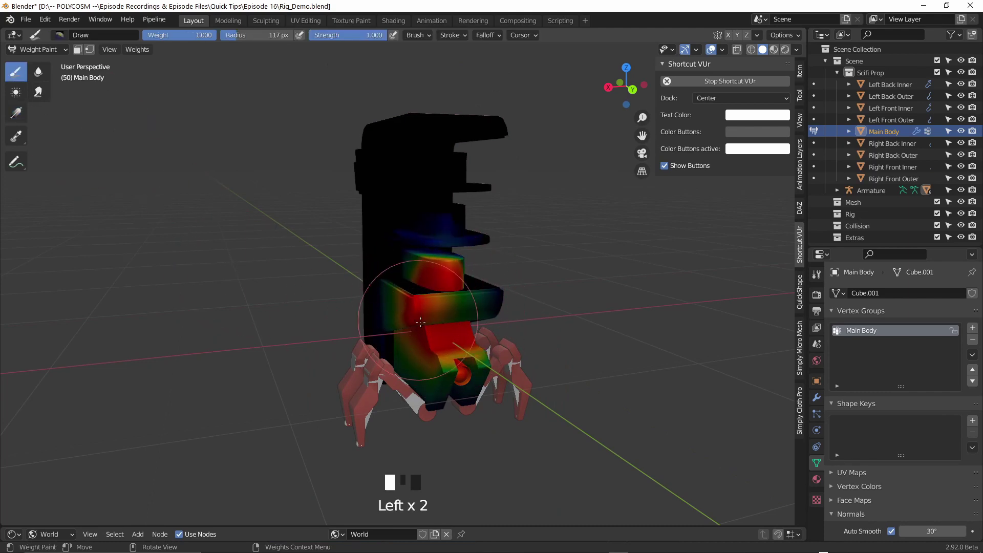
pyautogui.click(16, 113)
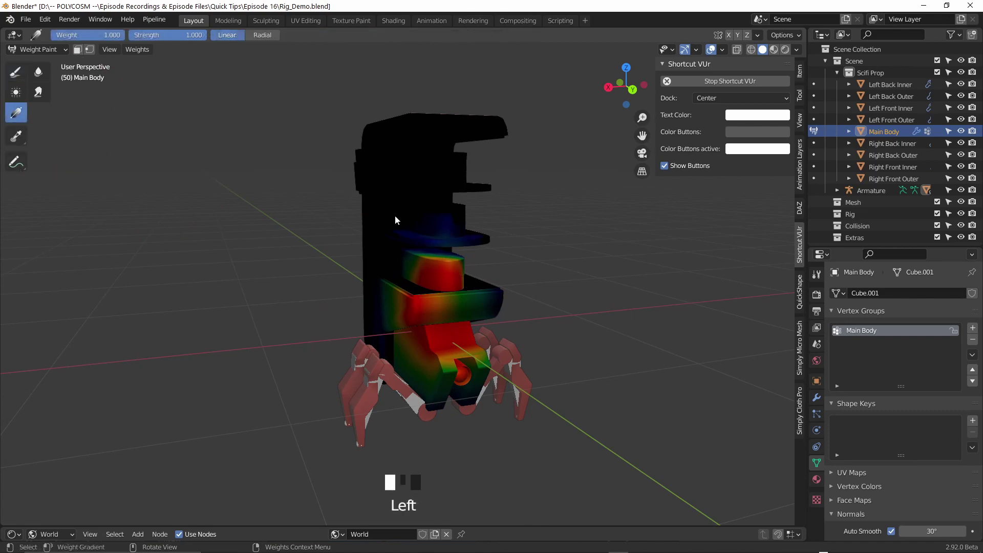
pyautogui.moveTo(394, 215)
pyautogui.mouseDown()
pyautogui.moveTo(400, 114)
pyautogui.moveTo(419, 99)
pyautogui.moveTo(425, 140)
pyautogui.moveTo(435, 118)
pyautogui.mouseUp()
pyautogui.moveTo(548, 208); pyautogui.dragTo(572, 217, button='middle')
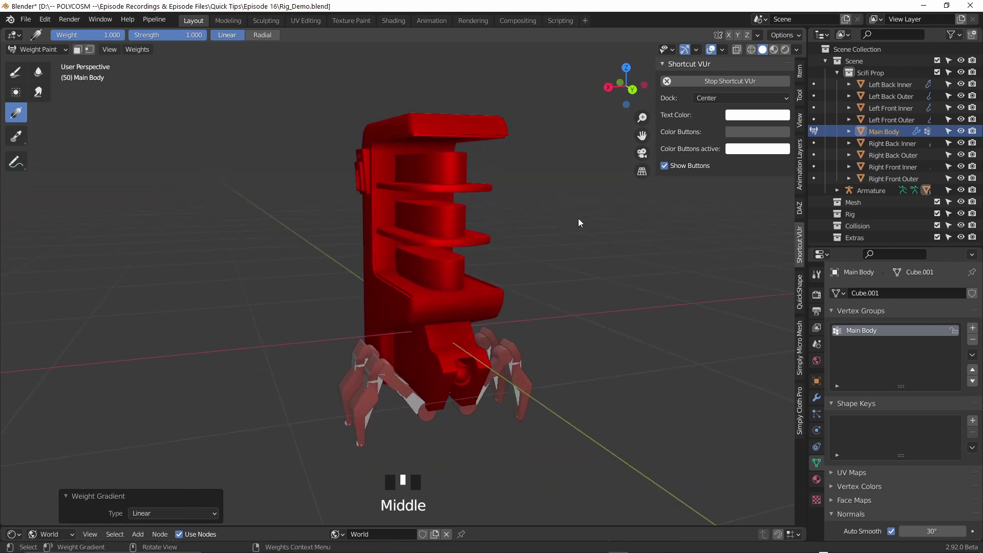
pyautogui.moveTo(536, 347)
pyautogui.mouseDown(button='middle')
pyautogui.moveTo(551, 346)
pyautogui.moveTo(540, 351)
pyautogui.mouseUp(button='middle')
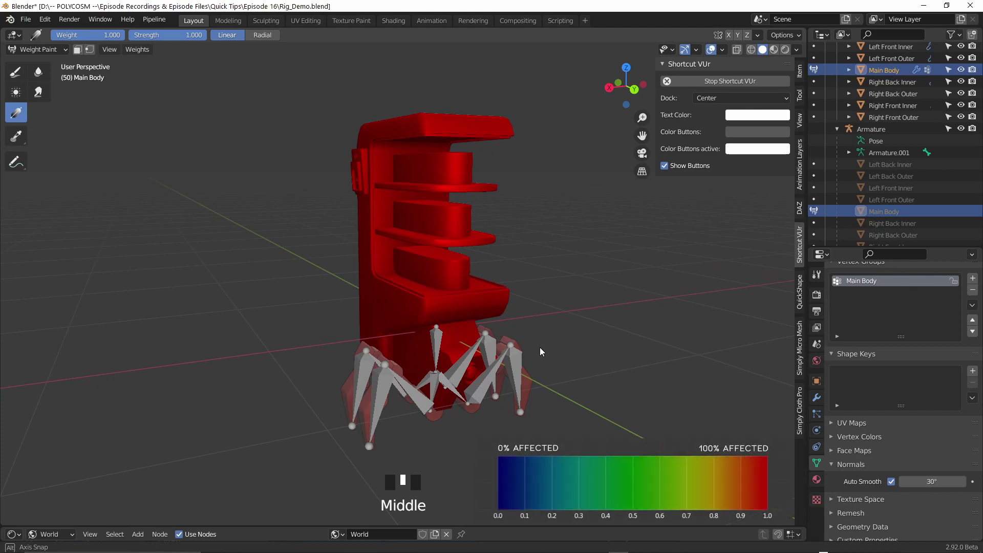
# Undo the fill and apply a gradient at weight 0.000 to clear the body to zero
pyautogui.hotkey('ctrl', 'z')
pyautogui.hotkey('ctrl', 'z')
pyautogui.hotkey('ctrl', 'z')
pyautogui.hotkey('ctrl', 'z')
pyautogui.moveTo(496, 287); pyautogui.dragTo(439, 213)
pyautogui.moveTo(437, 154); pyautogui.dragTo(440, 77)
pyautogui.moveTo(440, 77); pyautogui.dragTo(446, 64)
pyautogui.click(476, 104)
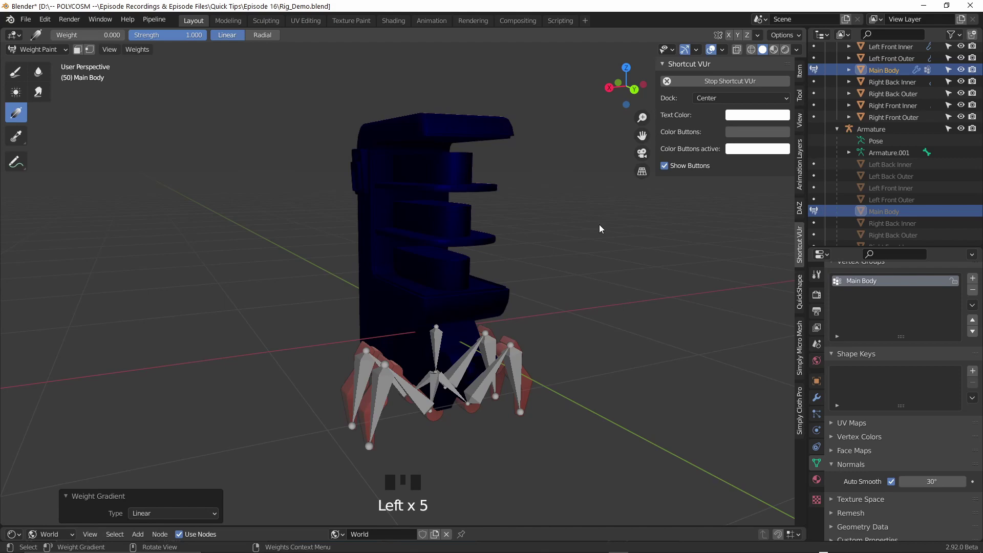
# Test-rotate the Main Body and Right Back Inner bones with X-ray off, cancelling each
pyautogui.click(460, 330)
pyautogui.press('r')
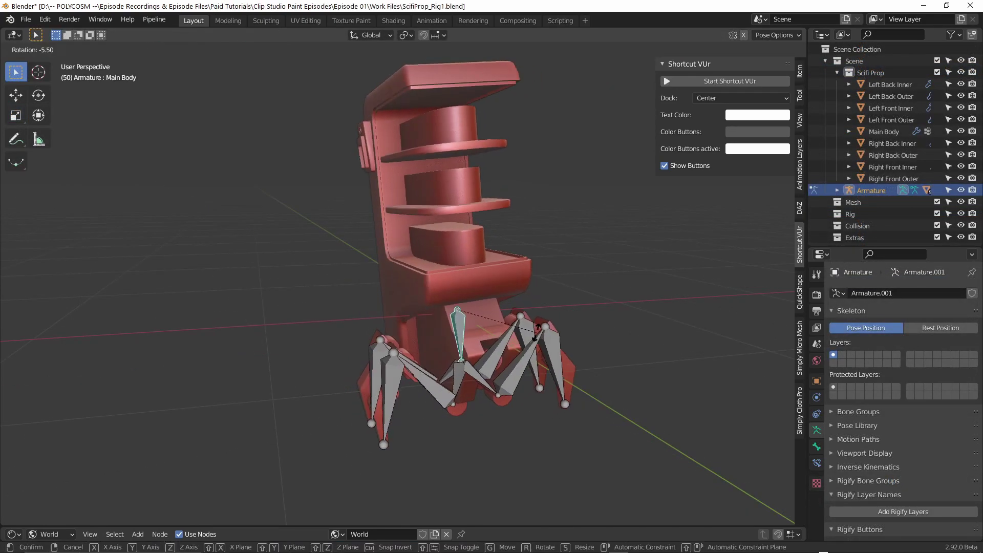
pyautogui.rightClick(505, 358)
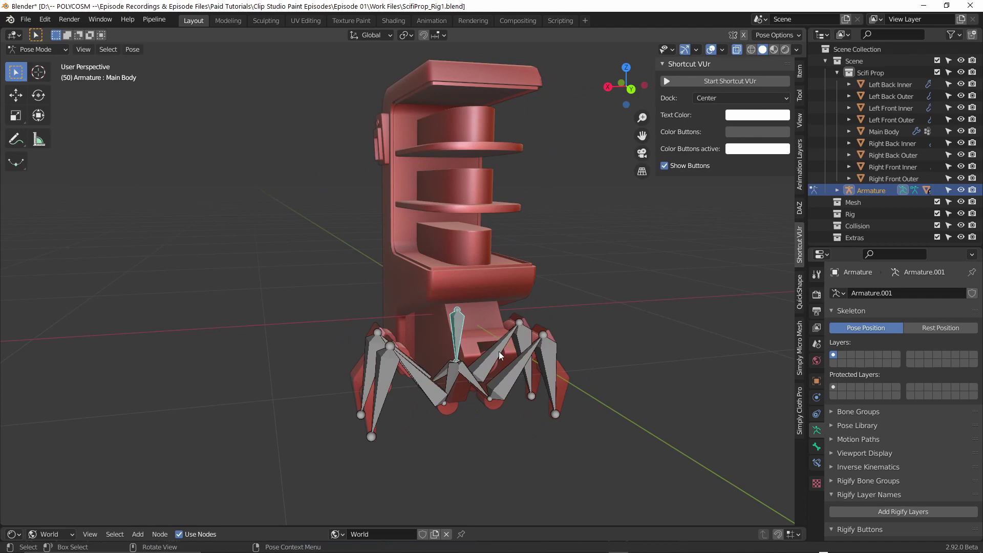
pyautogui.click(500, 354)
pyautogui.hotkey('alt', 'z')
pyautogui.press('r')
pyautogui.rightClick(523, 379)
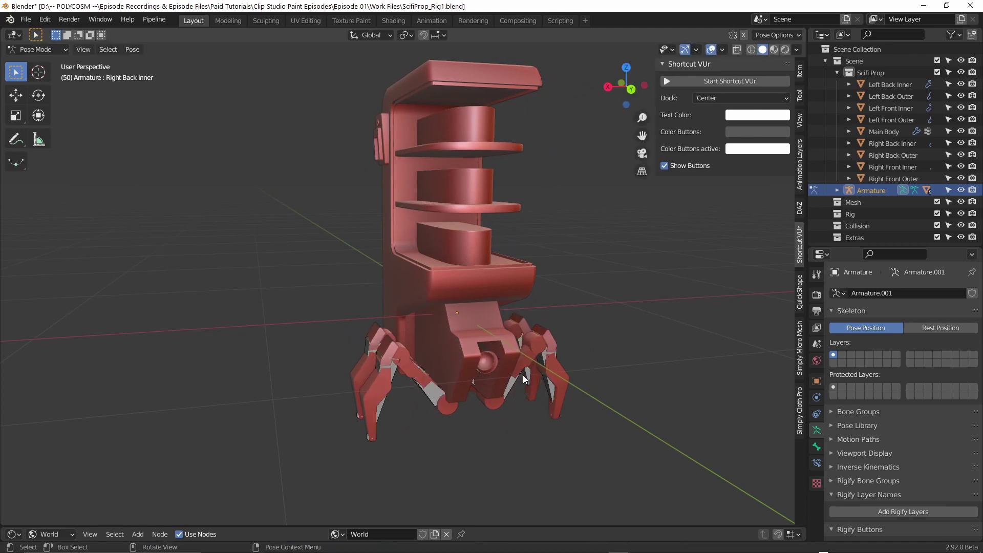
# Test-rotate the Right Front Inner and Outer leg bones, cancelling back to rest
pyautogui.click(524, 379)
pyautogui.press('r')
pyautogui.rightClick(577, 381)
pyautogui.press('r')
pyautogui.rightClick(481, 361)
# Test-rotate the Left Front Outer leg about global Y twice, cancelling each time
pyautogui.click(391, 391)
pyautogui.click(429, 338)
pyautogui.press('r')
pyautogui.press('y')
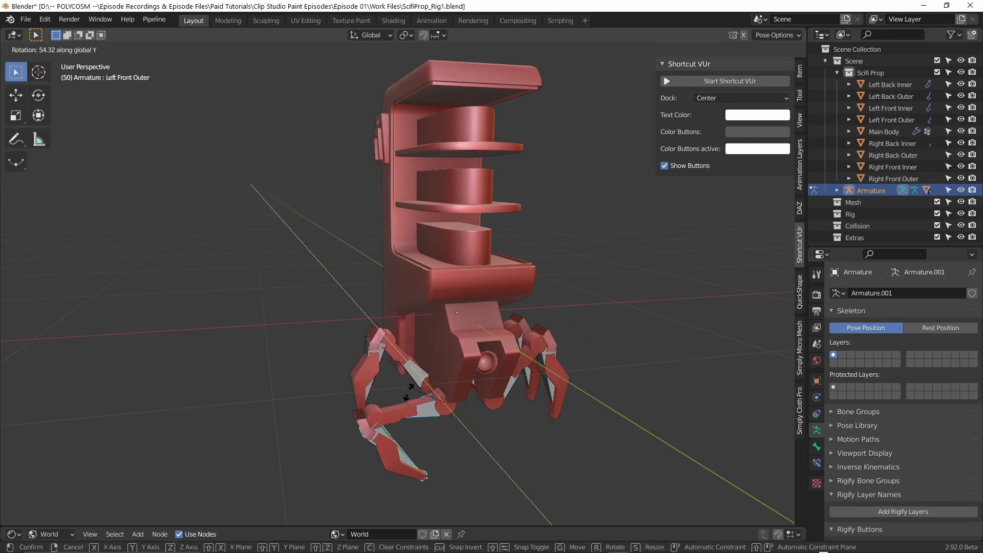
pyautogui.rightClick(427, 387)
pyautogui.press('r')
pyautogui.press('y')
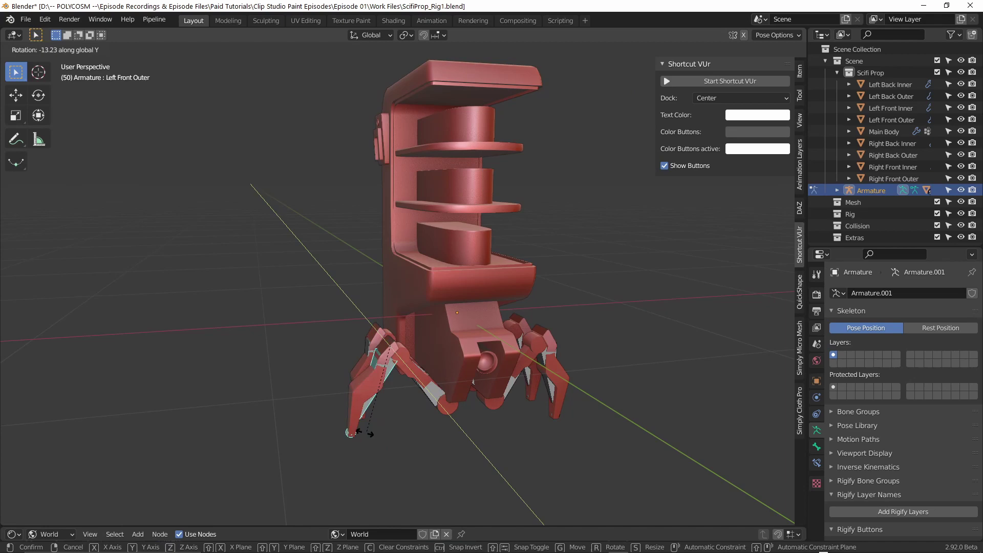
pyautogui.rightClick(320, 432)
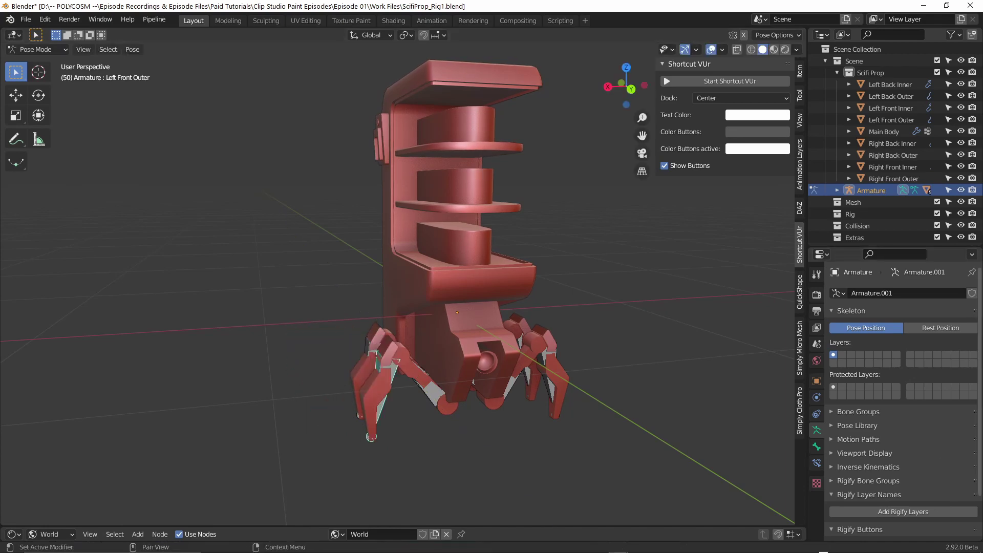
# Export the rigged bot as FBX (.fbx) from the File menu
pyautogui.click(25, 21)
pyautogui.moveTo(76, 186)
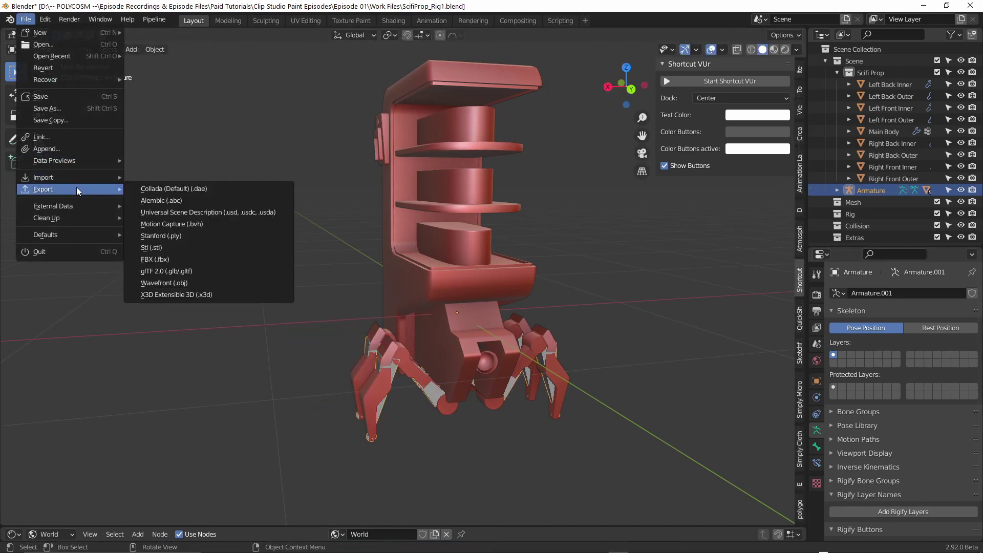
pyautogui.click(157, 256)
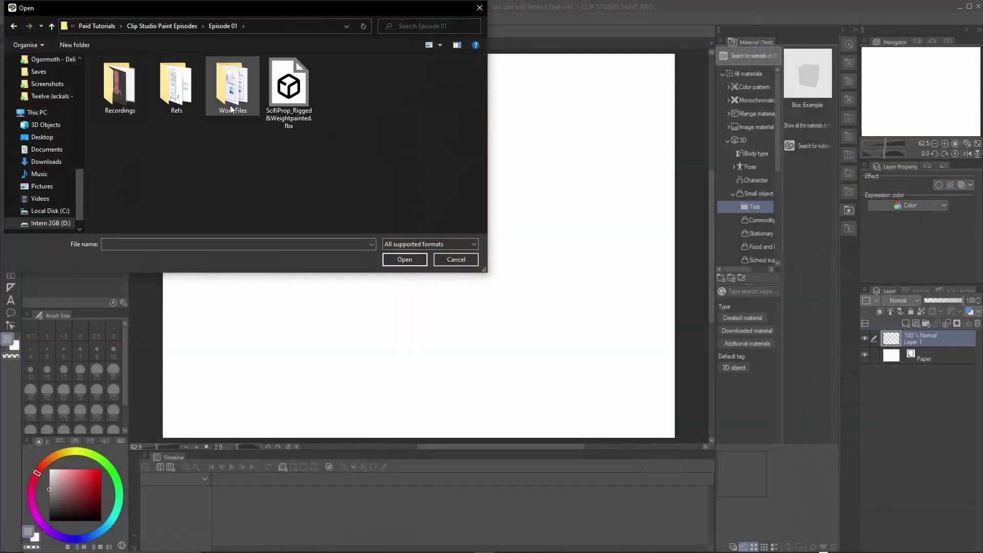
# Load the exported FBX bot into the canvas, pick a front leg bone, and orbit the camera
pyautogui.doubleClick(289, 90)
pyautogui.moveTo(471, 308); pyautogui.dragTo(208, 318)
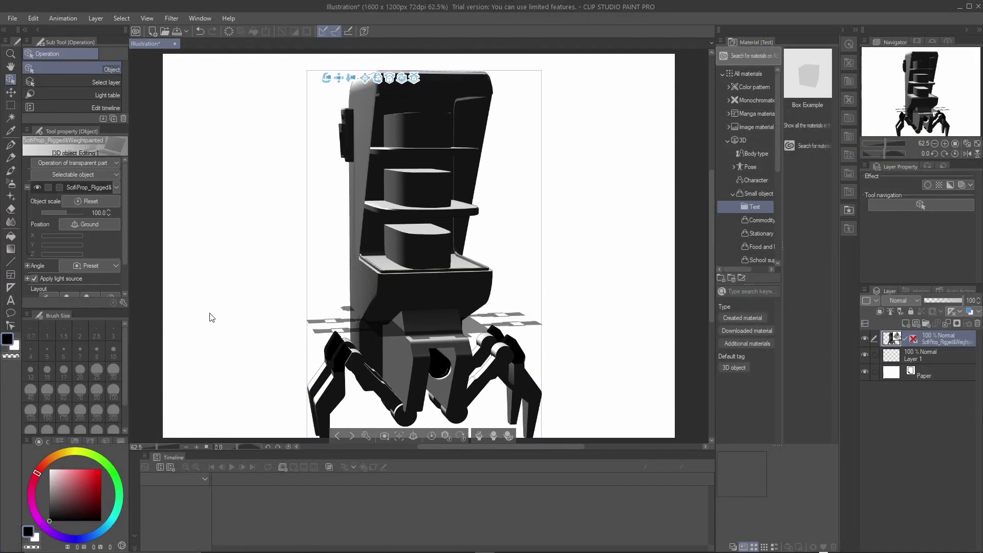
pyautogui.click(342, 369)
pyautogui.moveTo(341, 368); pyautogui.dragTo(510, 303)
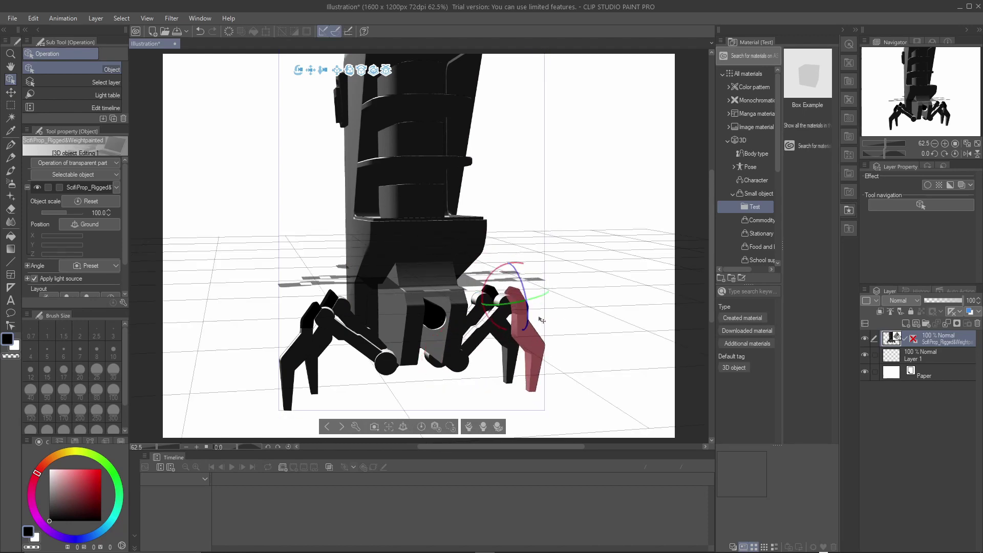
pyautogui.moveTo(405, 389); pyautogui.dragTo(542, 343)
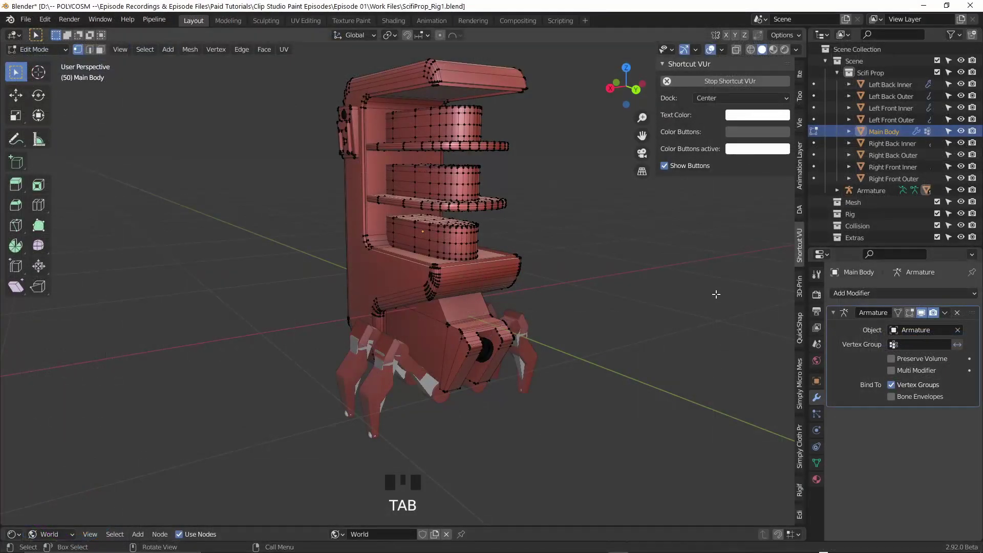
# Add and apply a Triangulate modifier on Main Body, then inspect the triangles in Edit Mode
pyautogui.press('Tab')
pyautogui.click(849, 293)
pyautogui.click(751, 243)
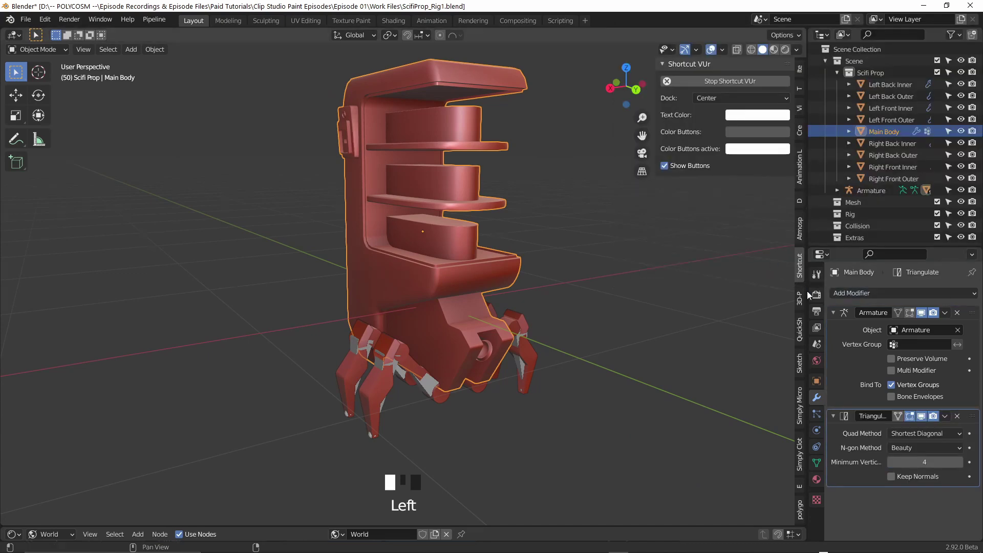
pyautogui.click(944, 416)
pyautogui.click(914, 426)
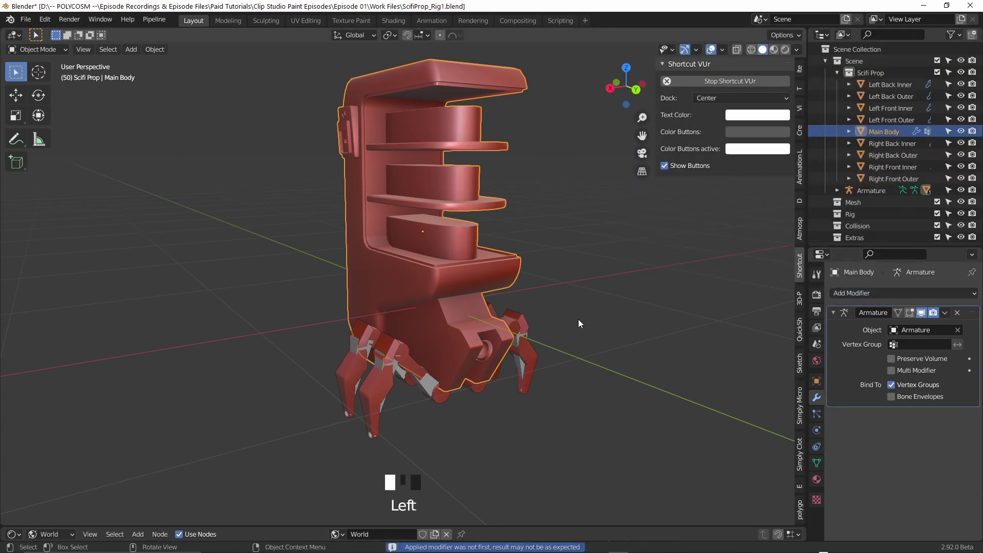
pyautogui.moveTo(578, 318); pyautogui.dragTo(617, 308, button='middle')
pyautogui.press('Tab')
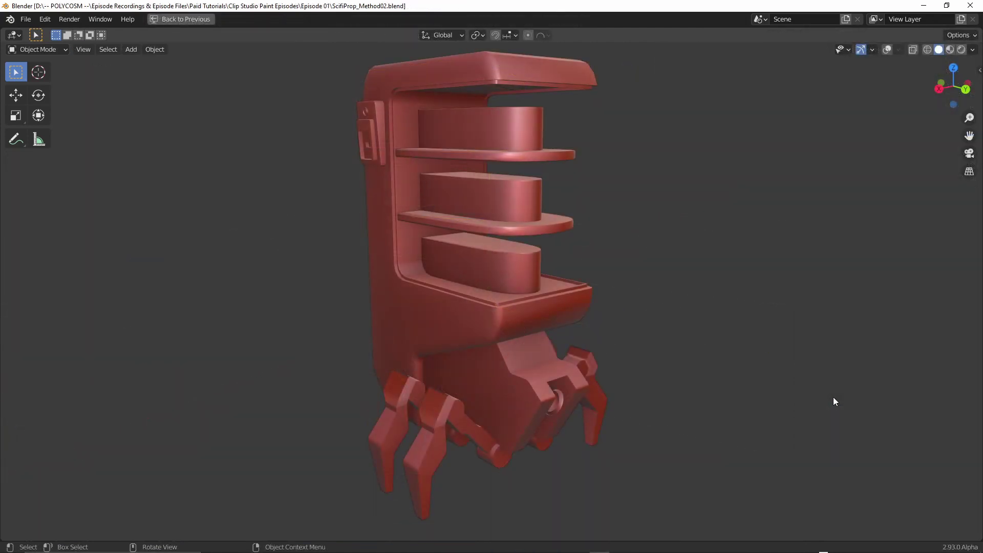
pyautogui.moveTo(834, 399); pyautogui.dragTo(757, 399, button='middle')
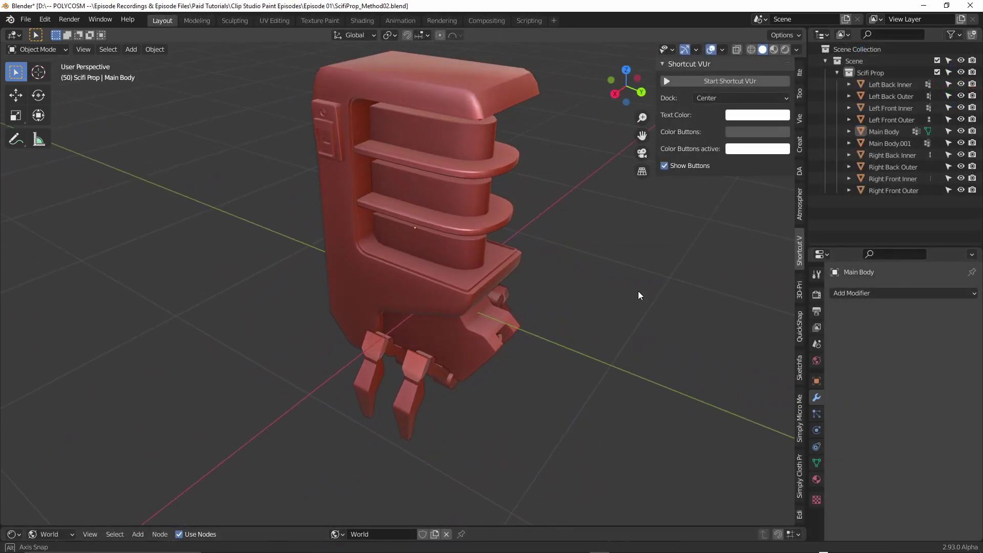
# Slide Main Body.001 along Y as a test, cancel it back into place, then launch Clip Studio Modeler
pyautogui.moveTo(638, 291); pyautogui.dragTo(623, 291, button='middle')
pyautogui.click(498, 217)
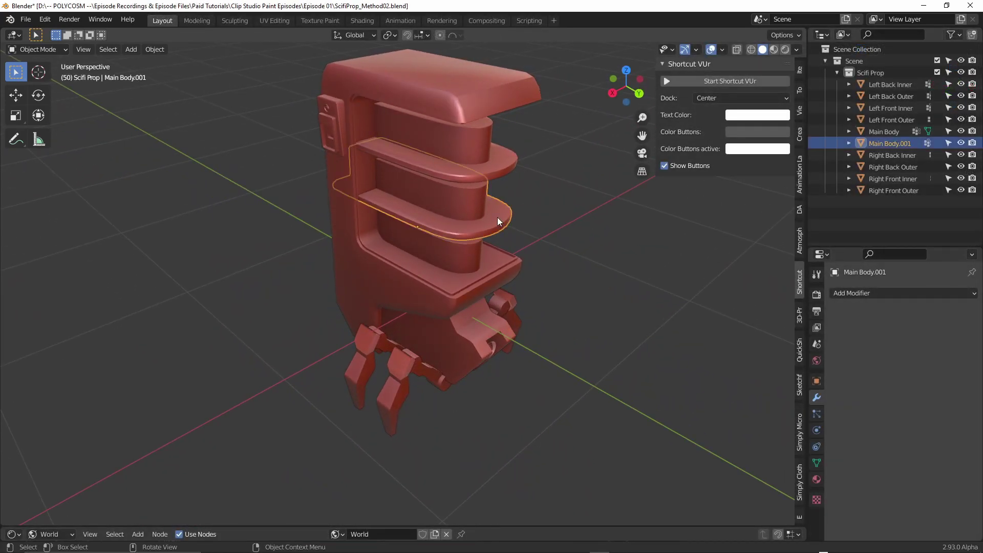
pyautogui.press('g')
pyautogui.press('y')
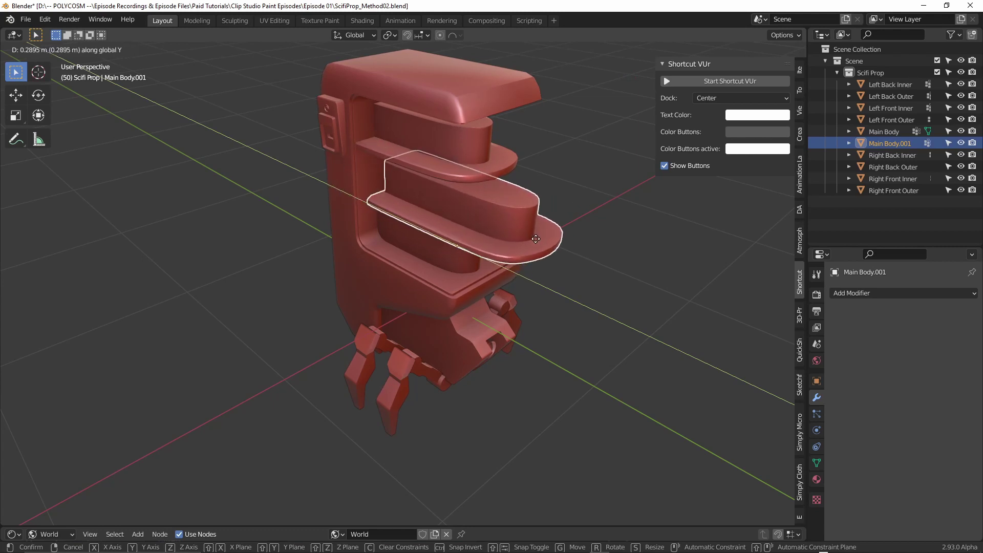
pyautogui.rightClick(535, 238)
pyautogui.moveTo(560, 243); pyautogui.dragTo(566, 221, button='middle')
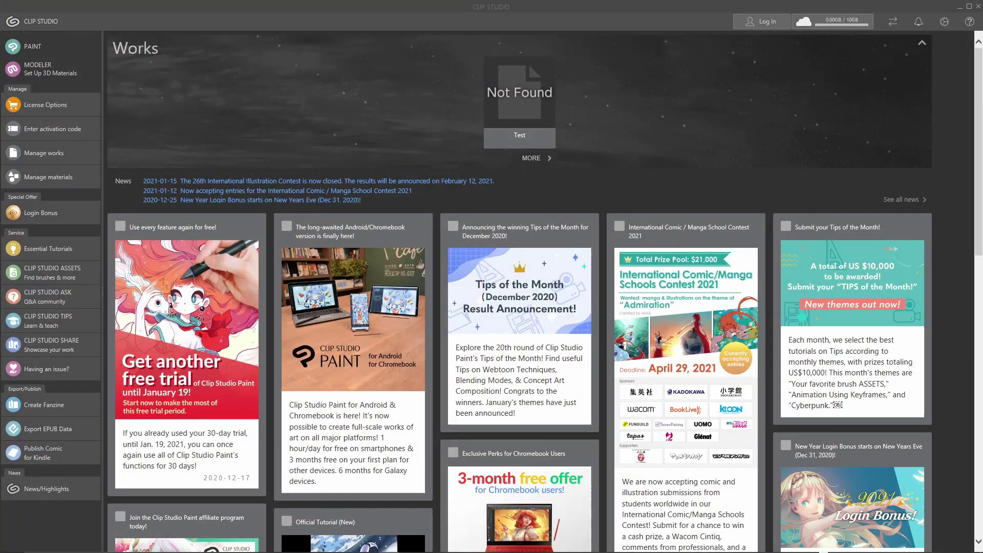
pyautogui.click(51, 69)
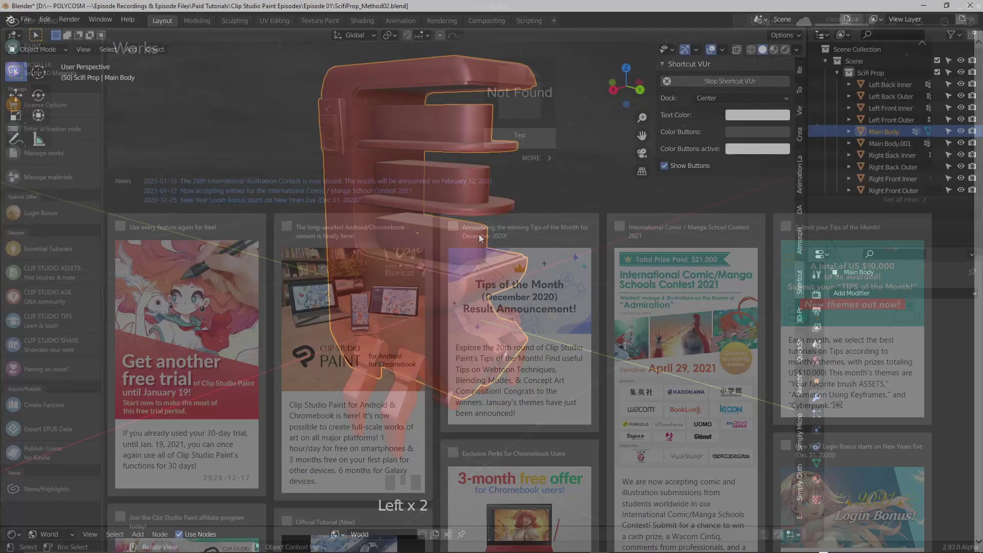
# Separate the lower shelf box into its own object in Edit Mode
pyautogui.press('Tab')
pyautogui.click(474, 235)
pyautogui.hotkey('ctrl', 'l')
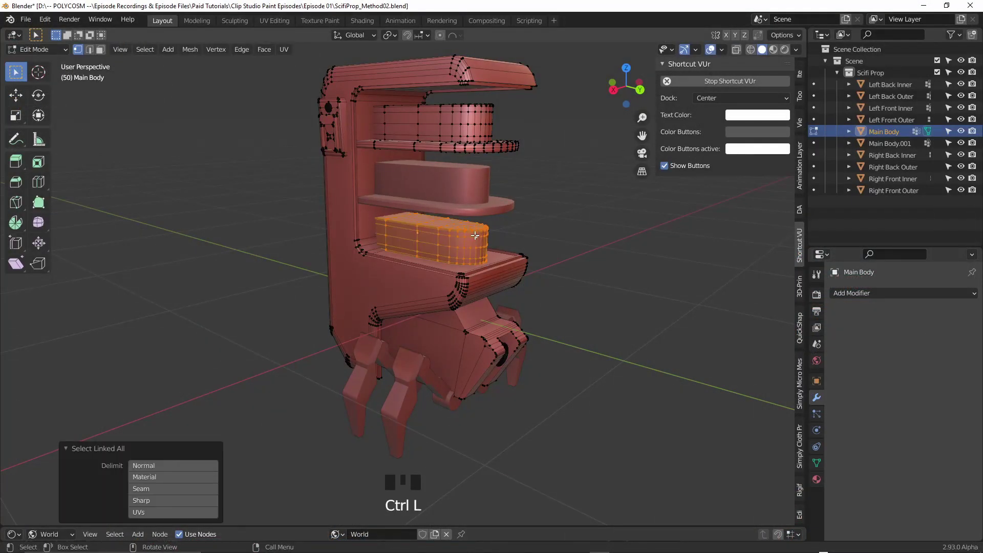
pyautogui.press('p')
pyautogui.click(475, 235)
pyautogui.press('Tab')
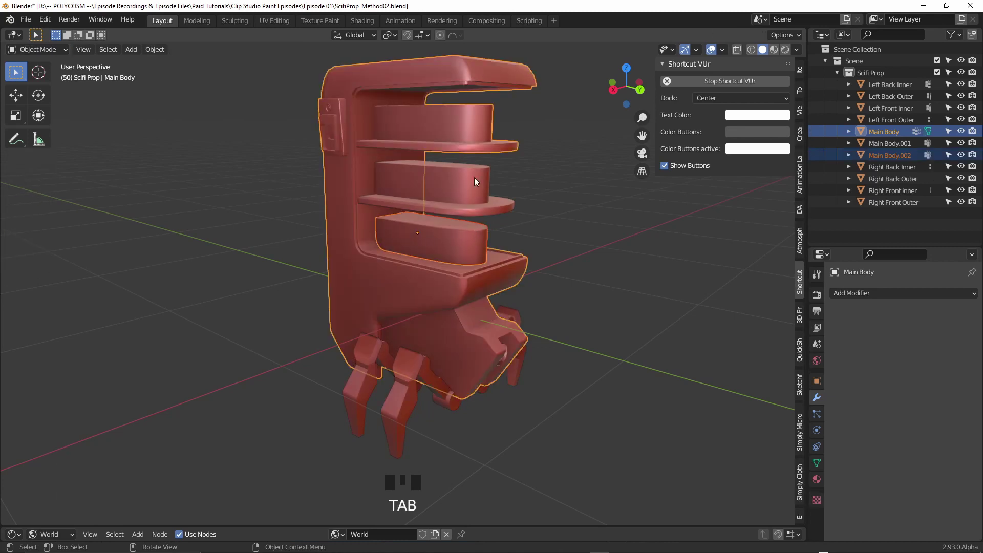
# Separate the top shelf from the main body into its own object
pyautogui.press('Tab')
pyautogui.click(464, 114)
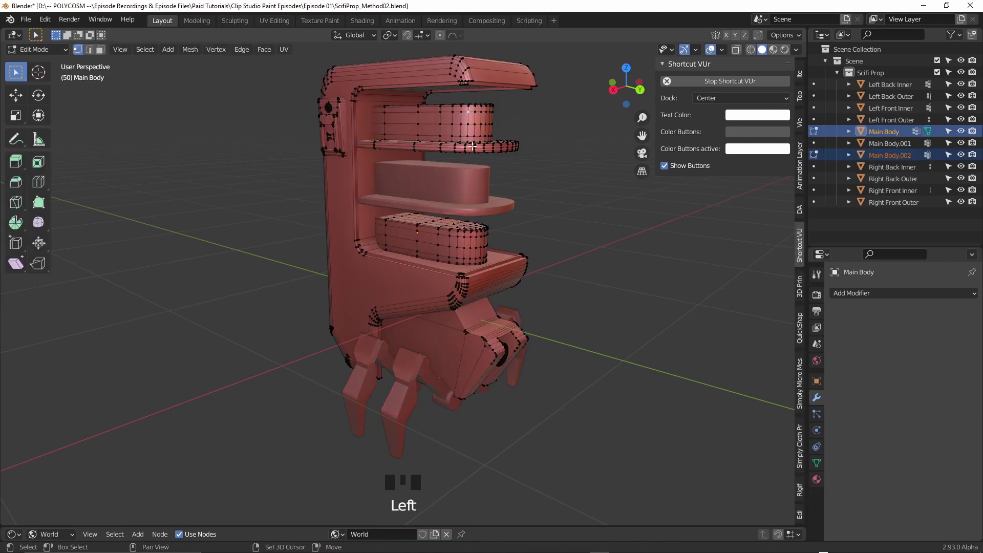
pyautogui.keyDown('shift'); pyautogui.click(472, 146); pyautogui.keyUp('shift')
pyautogui.hotkey('ctrl', 'l')
pyautogui.press('p')
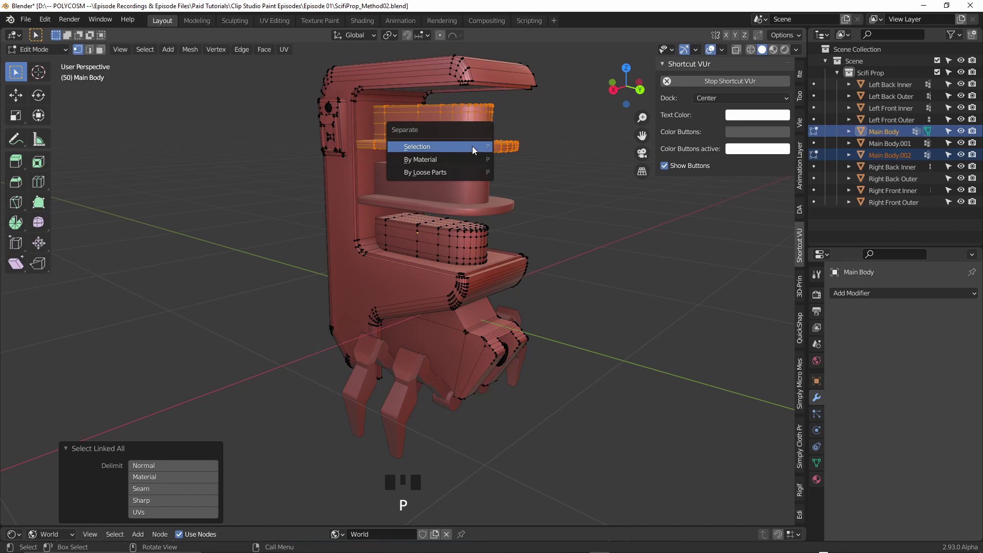
pyautogui.click(472, 146)
pyautogui.press('Tab')
# Join the leg objects into Main Body with Ctrl+J
pyautogui.moveTo(490, 201); pyautogui.dragTo(615, 379, button='middle')
pyautogui.hotkey('ctrl', 'j')
pyautogui.press('g')
pyautogui.rightClick(693, 410)
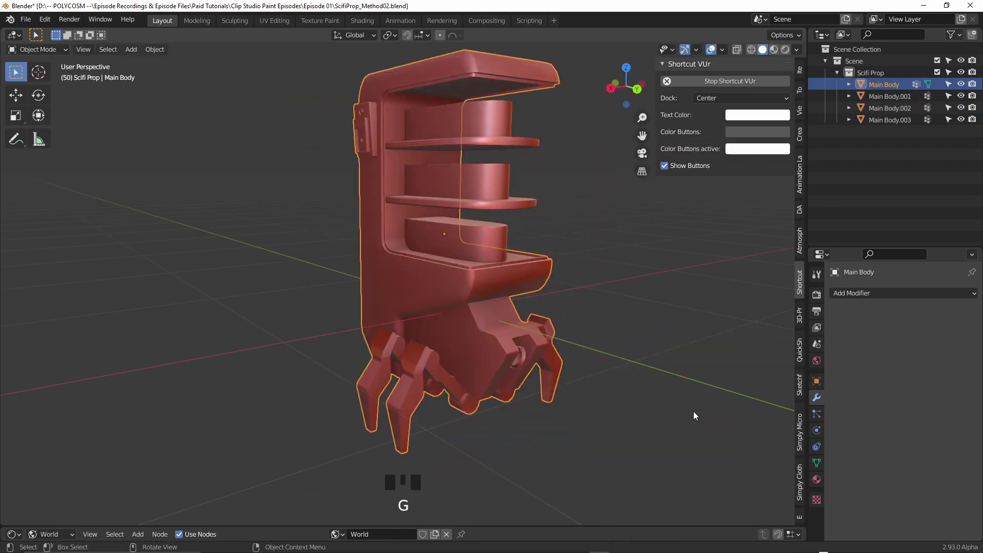
# Select the three shelf objects and start moving them along the Y axis
pyautogui.click(488, 177)
pyautogui.keyDown('shift'); pyautogui.click(487, 118); pyautogui.keyUp('shift')
pyautogui.keyDown('shift'); pyautogui.click(481, 241); pyautogui.keyUp('shift')
pyautogui.press('g')
pyautogui.press('y')
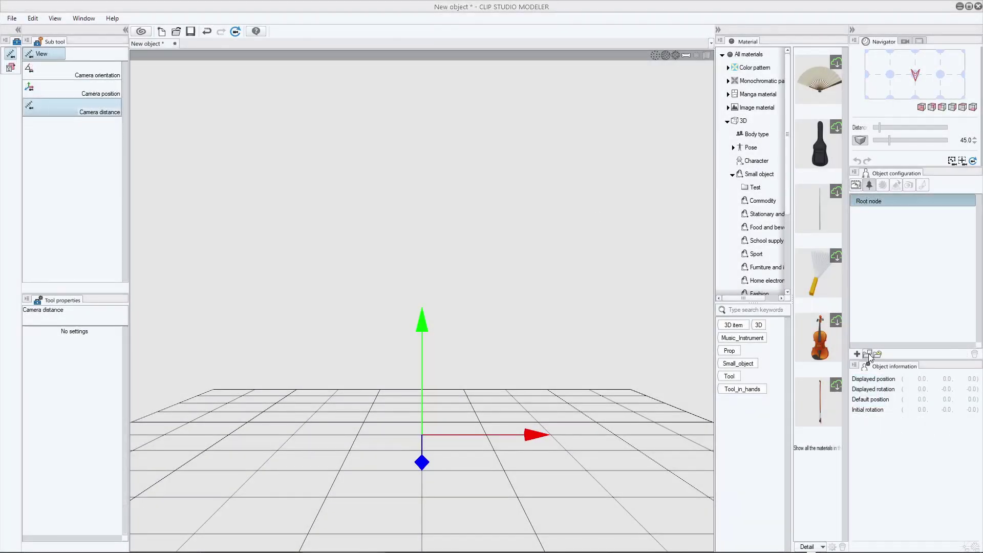
# Import the vending bot FBX model from the Work Files folder
pyautogui.click(867, 354)
pyautogui.doubleClick(458, 222)
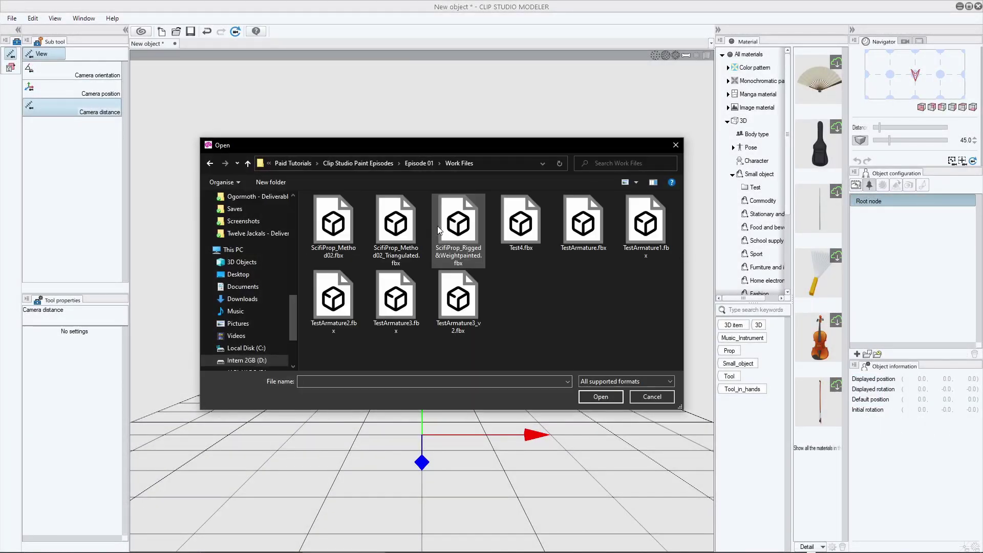
pyautogui.doubleClick(395, 220)
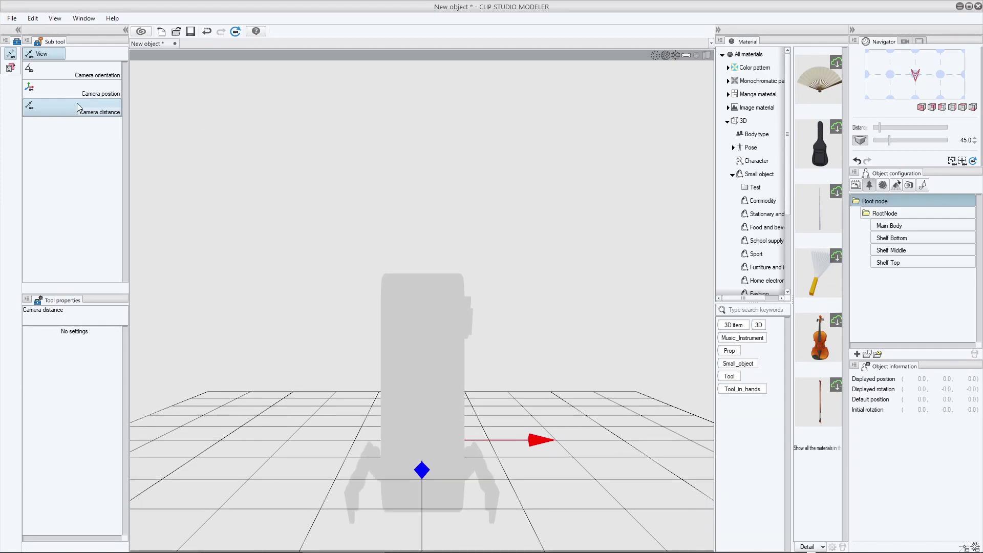
# Orbit, pan and zoom the camera onto the model, then display it as wireframe over shading
pyautogui.click(72, 70)
pyautogui.moveTo(543, 333); pyautogui.dragTo(535, 352)
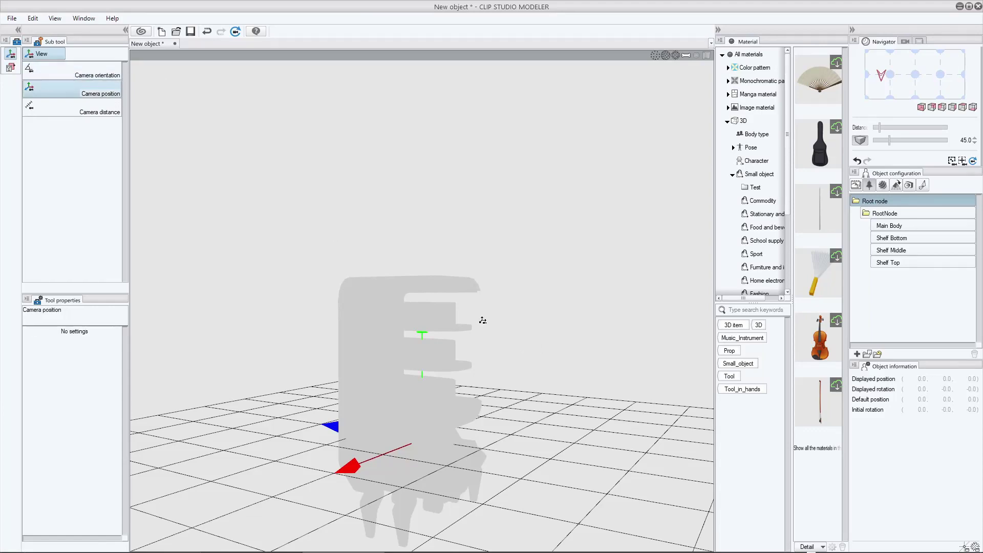
pyautogui.moveTo(482, 318); pyautogui.dragTo(517, 243, button='middle')
pyautogui.moveTo(517, 243); pyautogui.dragTo(429, 330, button='right')
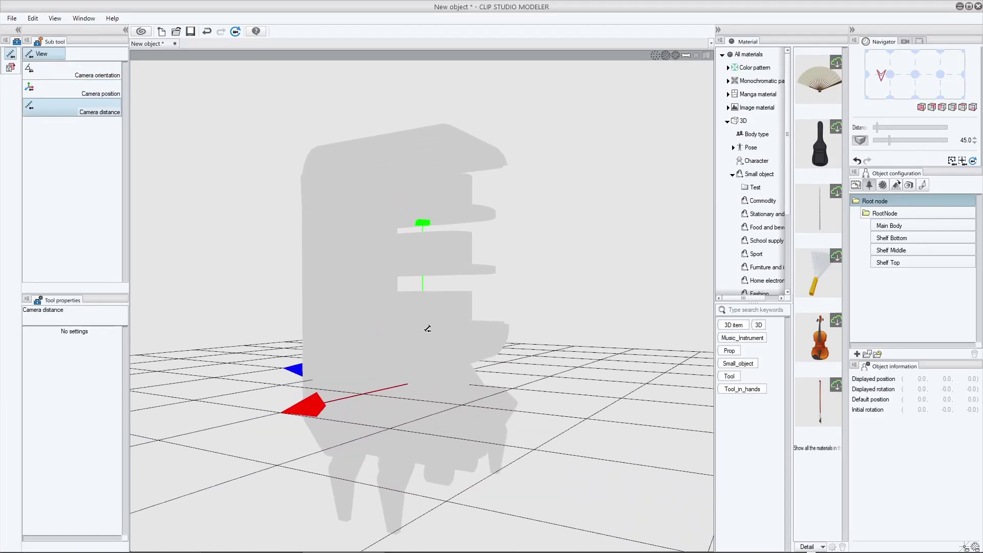
pyautogui.moveTo(549, 226); pyautogui.dragTo(553, 210, button='middle')
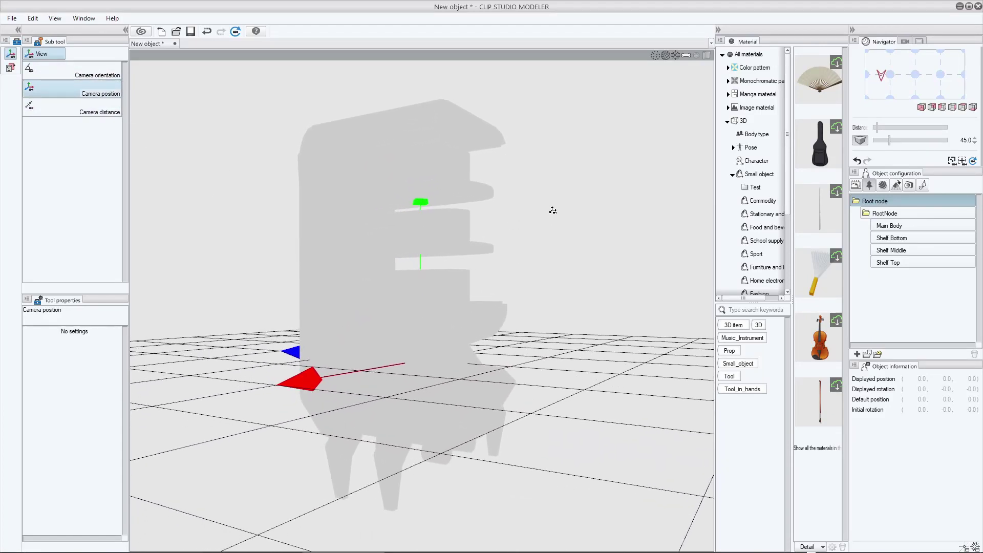
pyautogui.click(665, 55)
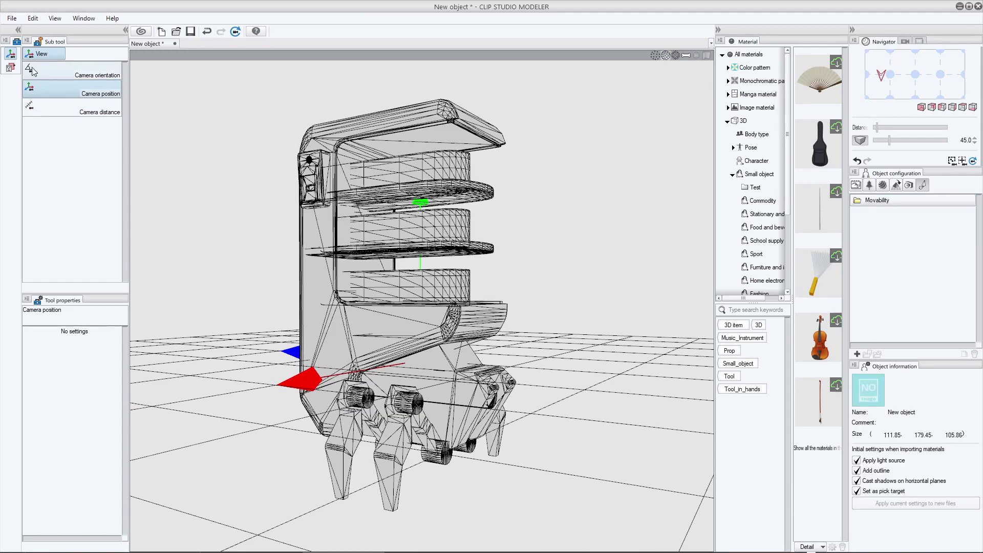
# Select the top shelf part and add a movability node named 'Top Shelf'
pyautogui.click(11, 68)
pyautogui.click(91, 91)
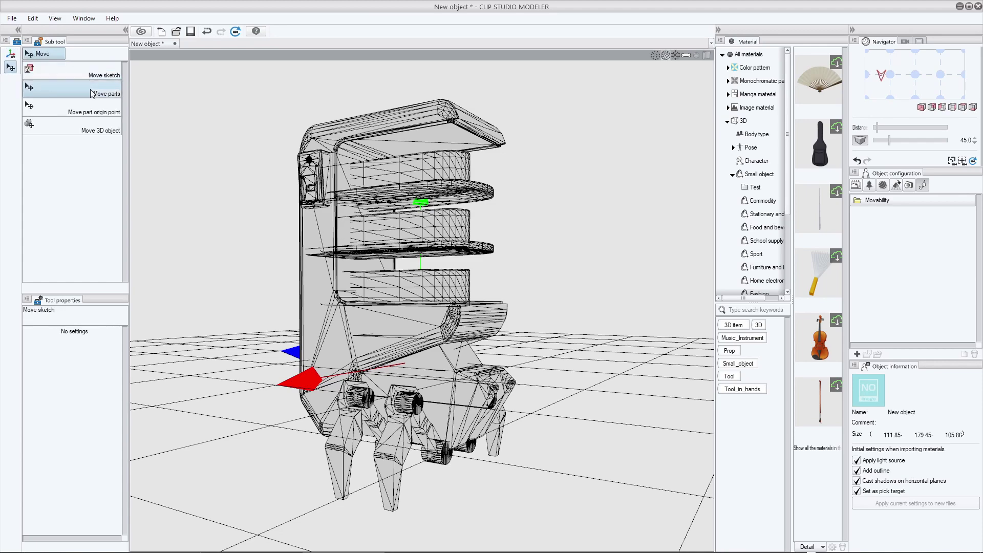
pyautogui.click(459, 174)
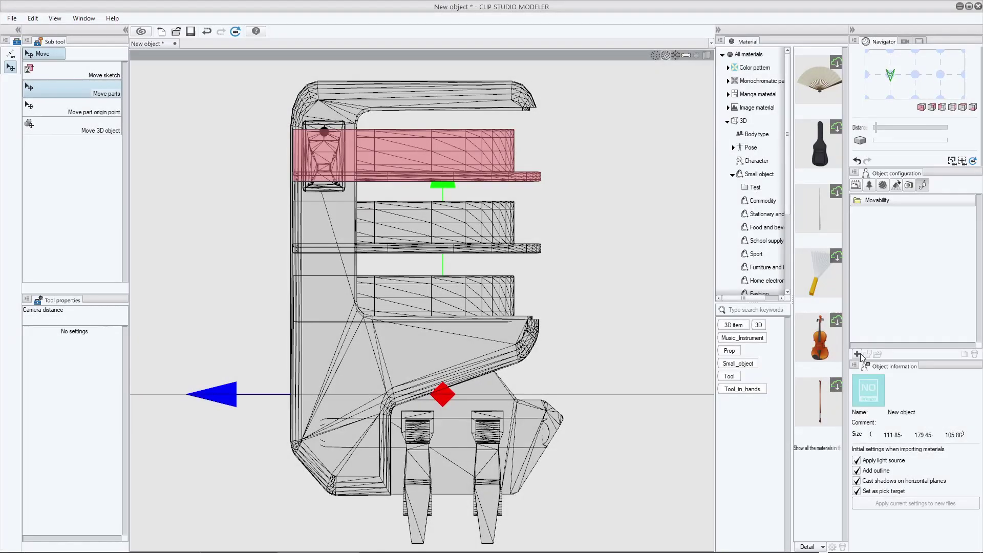
pyautogui.click(856, 354)
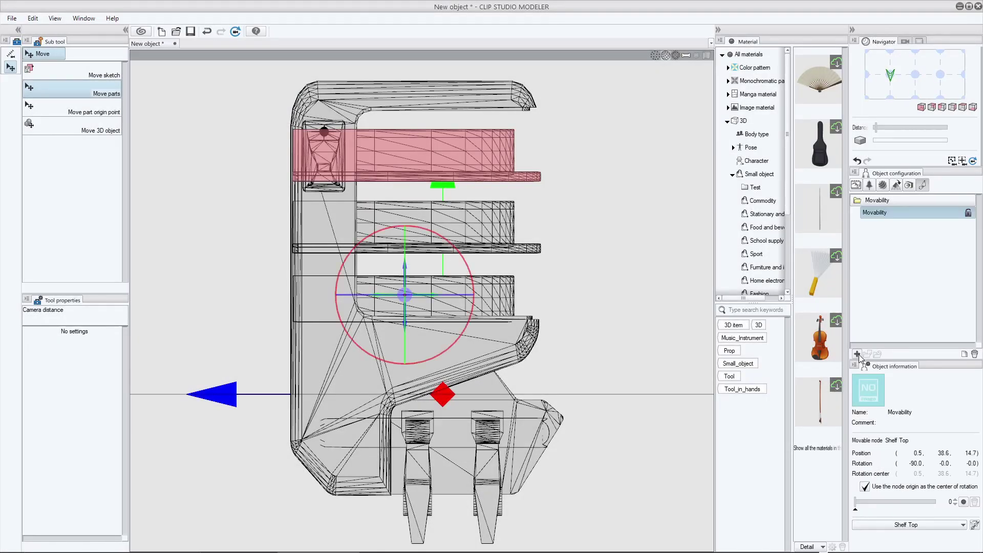
pyautogui.doubleClick(879, 213)
pyautogui.write('Top Shelf In/')
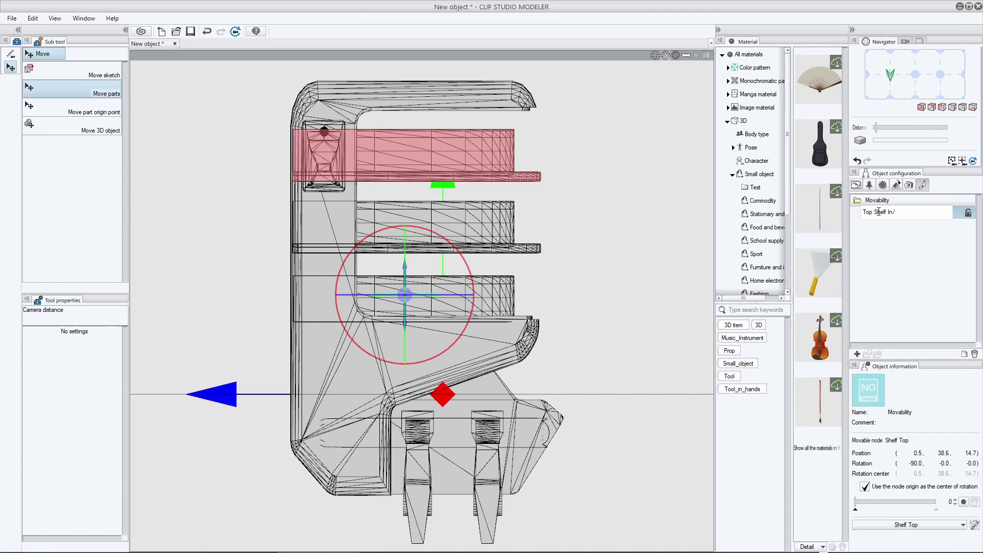
pyautogui.press('Return')
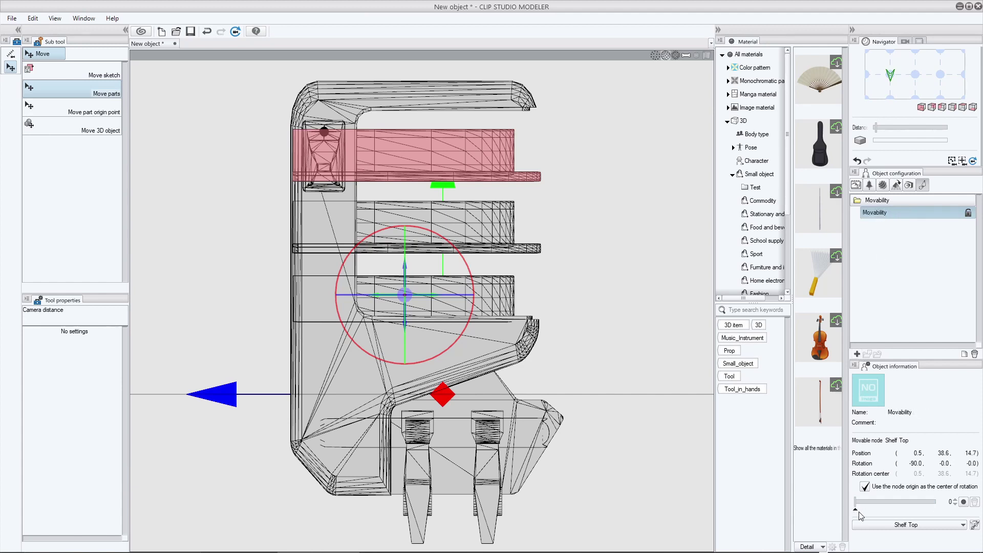
# Slide the shelf out of the cabinet and record its extended position at slider 40
pyautogui.moveTo(856, 507); pyautogui.dragTo(933, 502)
pyautogui.moveTo(434, 298); pyautogui.dragTo(582, 296)
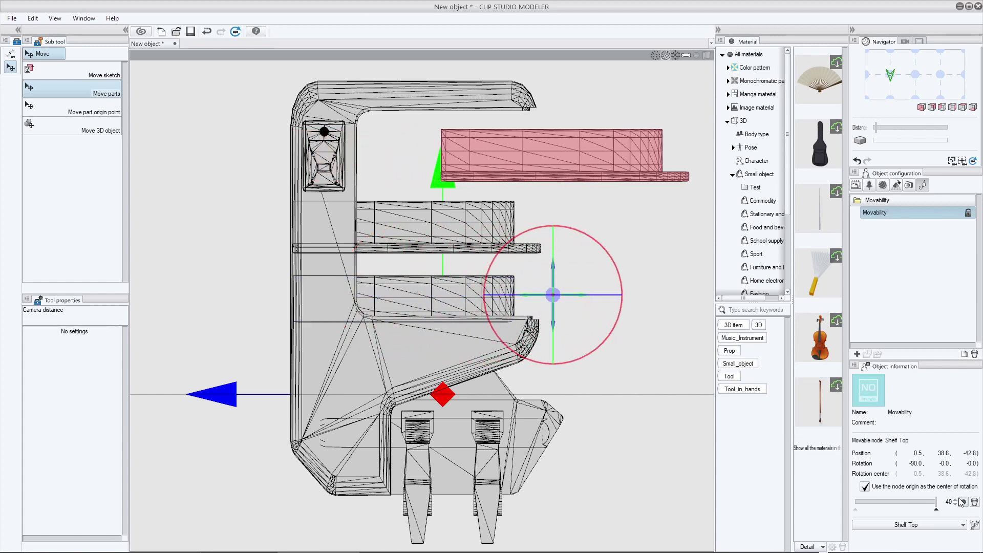
pyautogui.moveTo(935, 502); pyautogui.dragTo(844, 478)
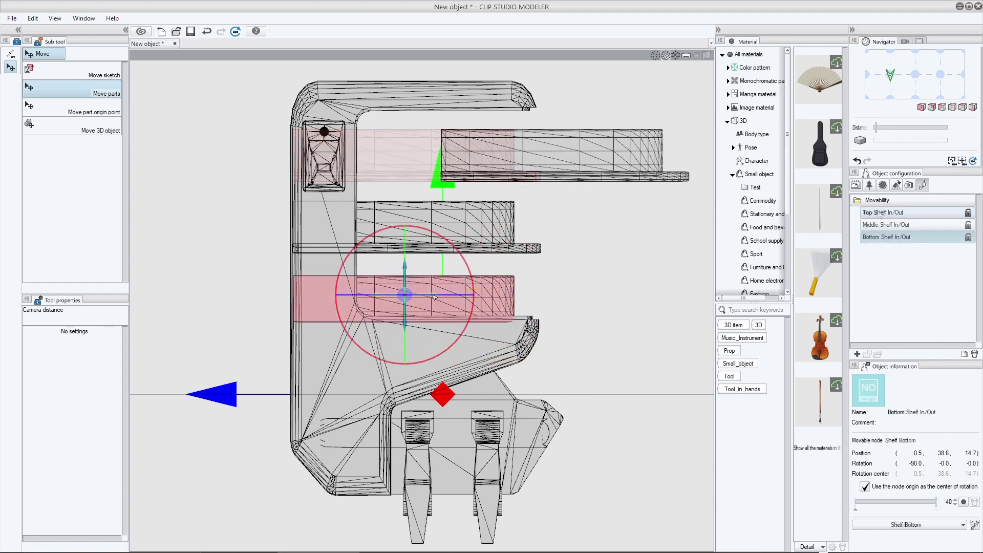
pyautogui.moveTo(434, 290); pyautogui.dragTo(583, 288)
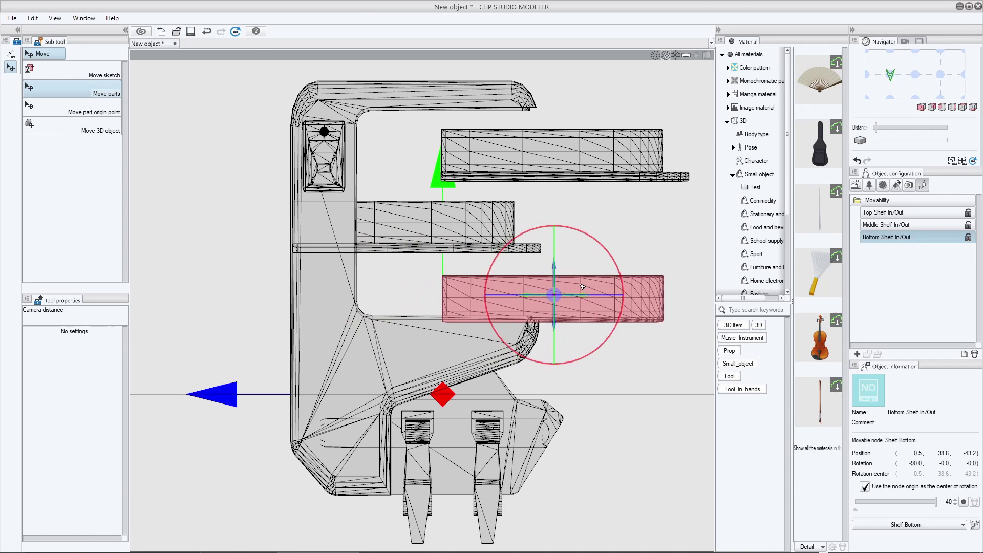
pyautogui.click(963, 502)
# Return the Top and Bottom Shelf In/Out sliders to 0 and capture the model thumbnail
pyautogui.click(895, 214)
pyautogui.moveTo(936, 501); pyautogui.dragTo(841, 502)
pyautogui.click(871, 237)
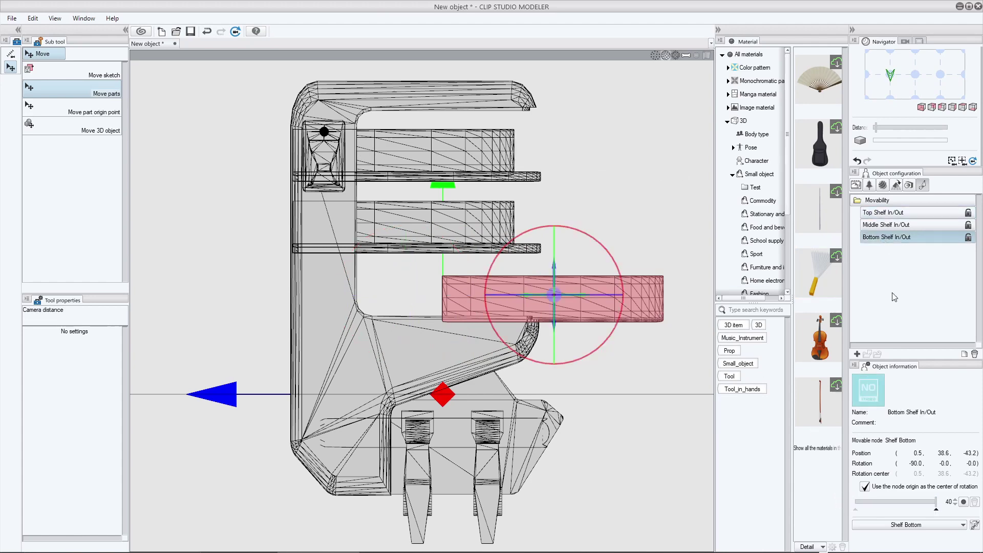
pyautogui.click(880, 392)
pyautogui.click(666, 137)
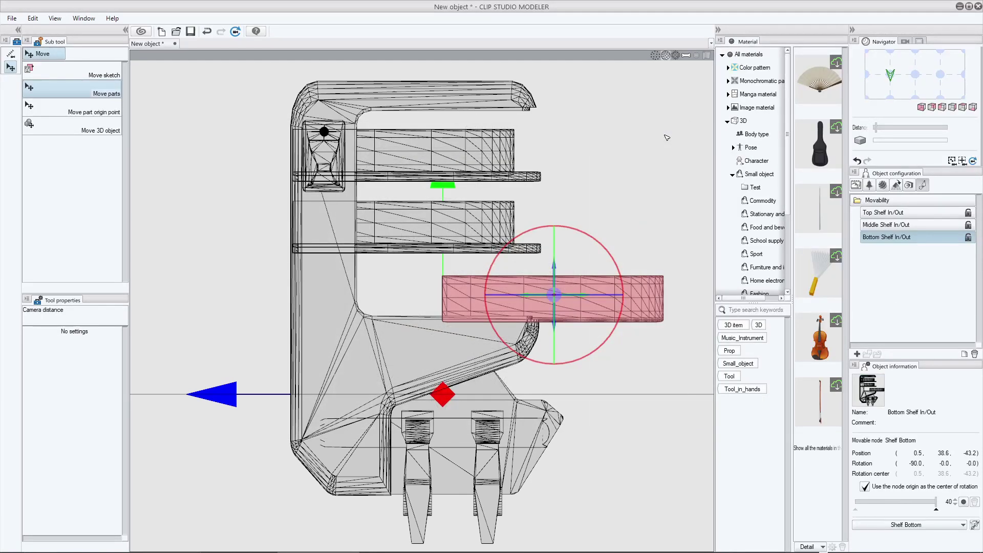
pyautogui.moveTo(936, 501); pyautogui.dragTo(860, 506)
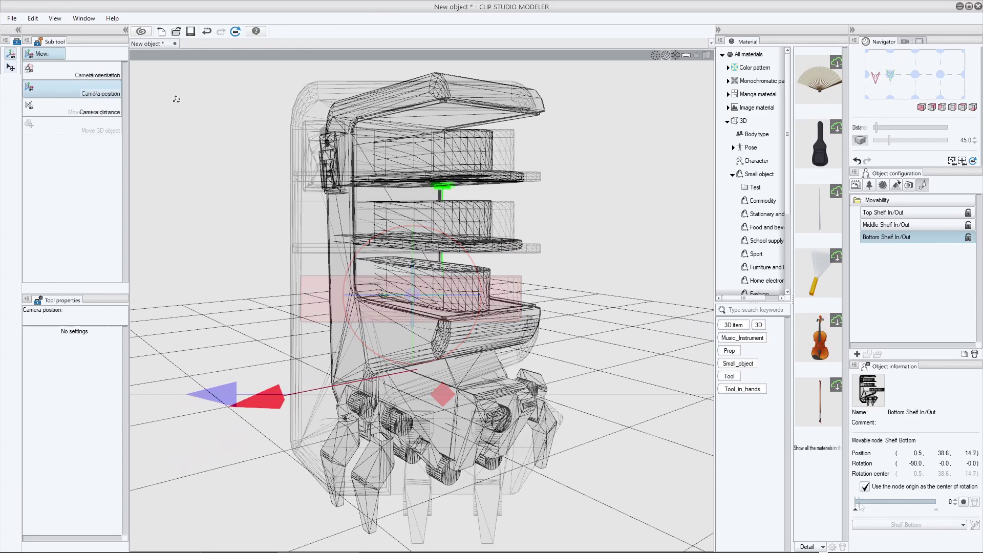
# Save the model as material 'Scifi Prop Final' in 3D > Small object > Test
pyautogui.click(12, 19)
pyautogui.click(37, 102)
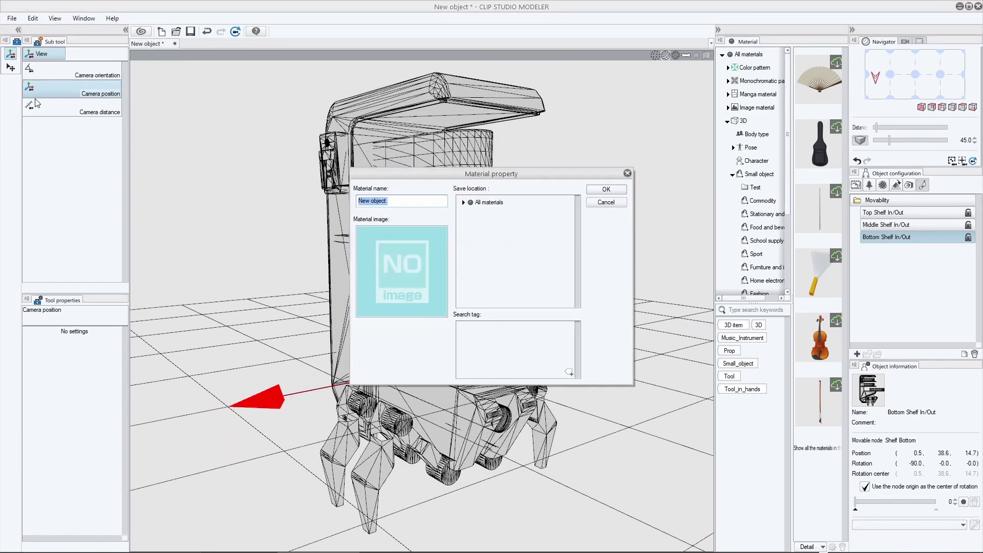
pyautogui.write('Scifi Prop Final')
pyautogui.click(463, 202)
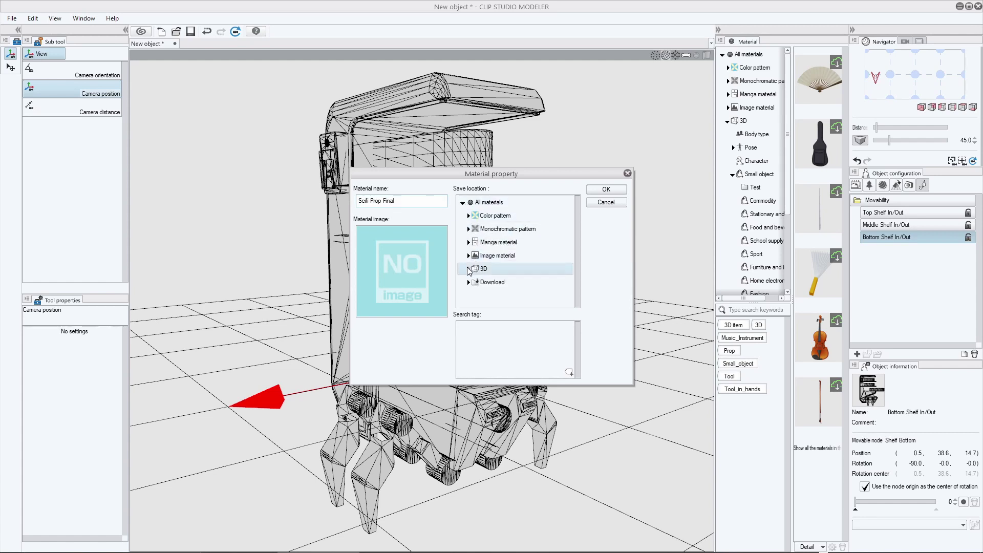
pyautogui.click(468, 269)
pyautogui.scroll(-2, 512, 246)
pyautogui.click(472, 248)
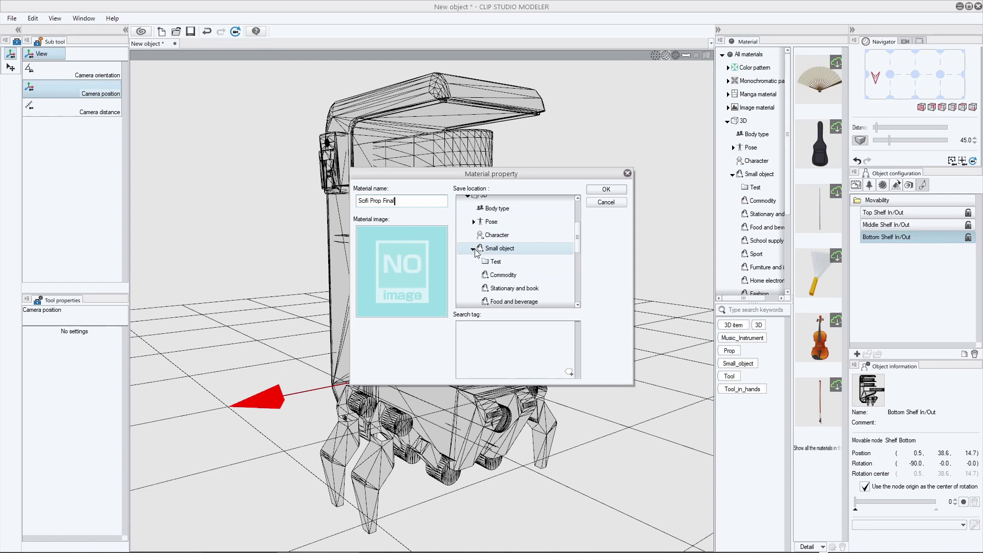
pyautogui.click(494, 262)
pyautogui.click(611, 191)
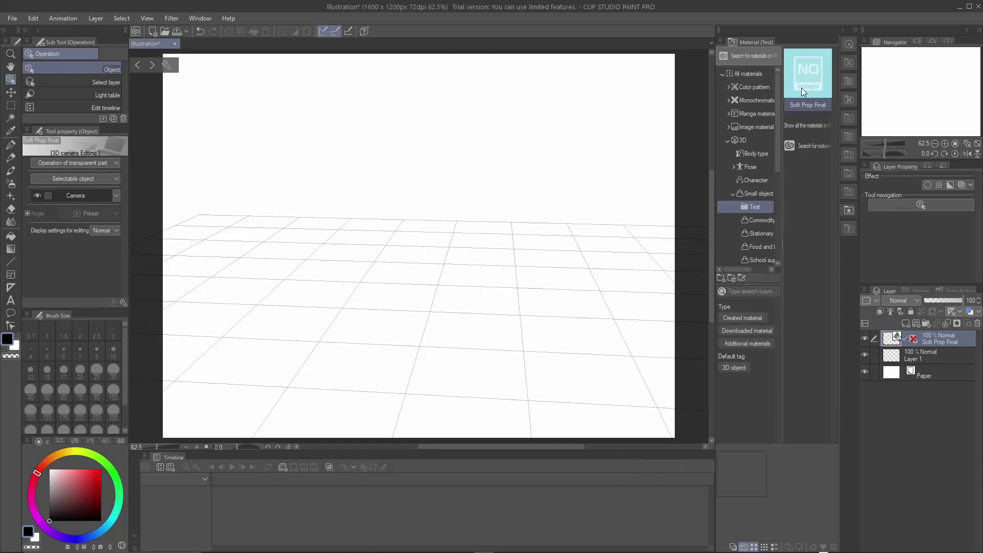
# Drop the Scifi Prop Final material onto the canvas, orbit it, and slide the top shelf partway out
pyautogui.moveTo(801, 88); pyautogui.dragTo(460, 323)
pyautogui.moveTo(595, 291); pyautogui.dragTo(441, 294)
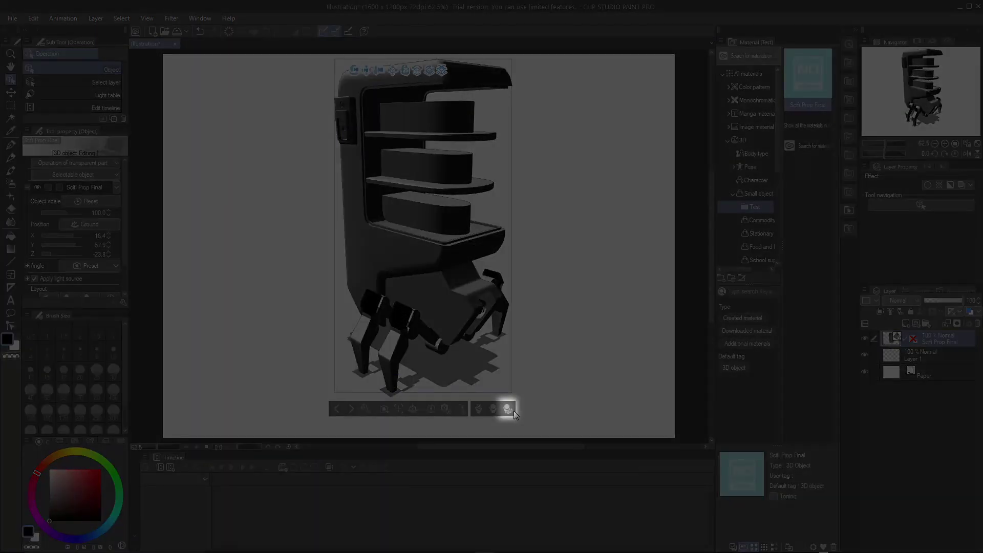
pyautogui.click(513, 410)
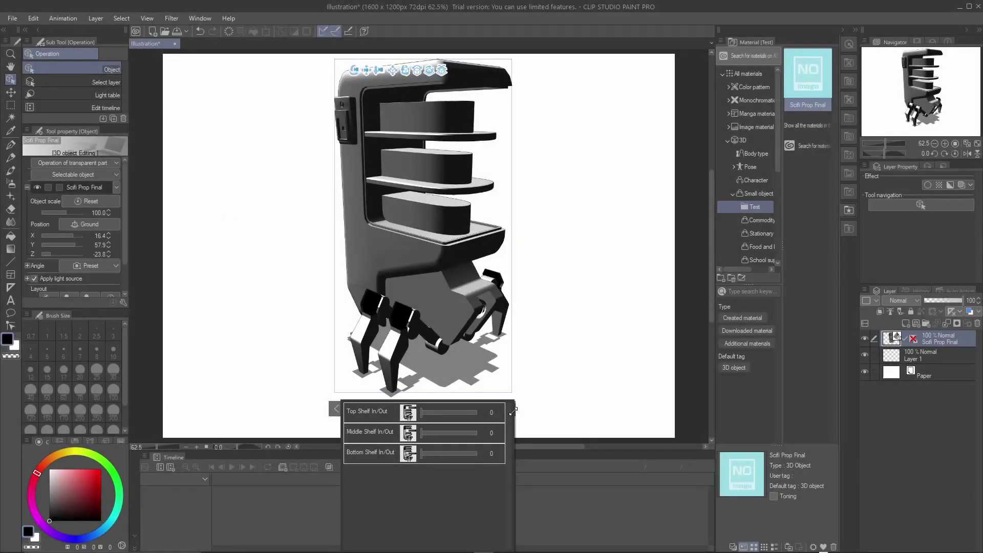
pyautogui.moveTo(420, 412); pyautogui.dragTo(437, 450)
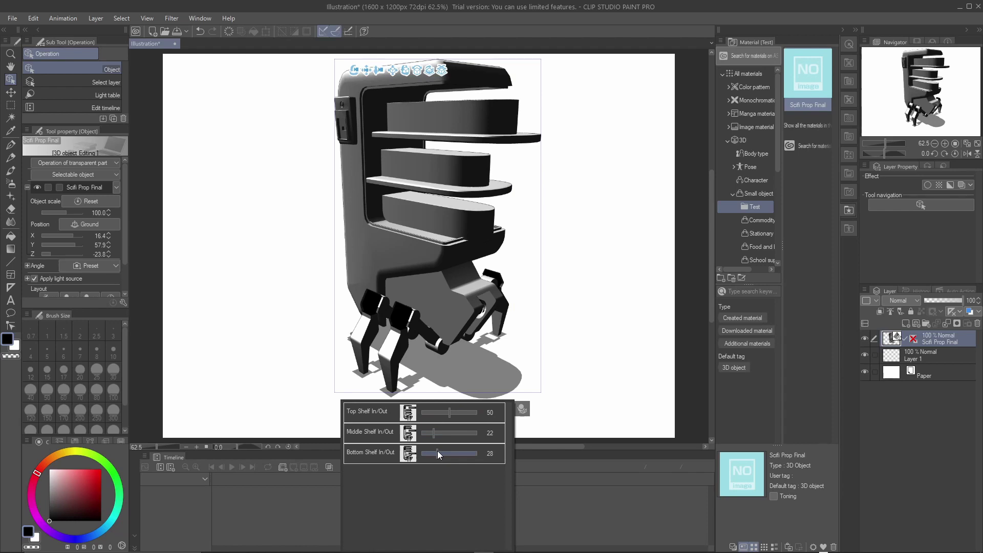